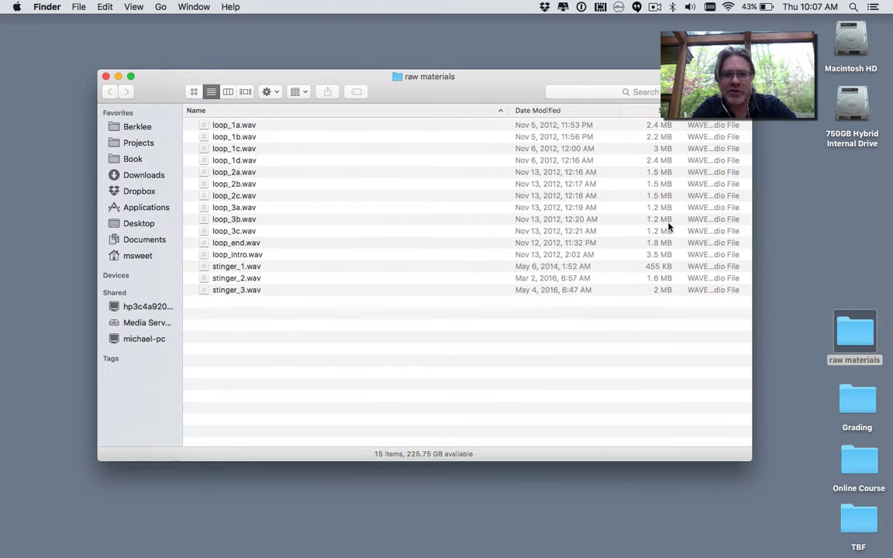
Look over the loop 1, 2 and 3 groups and the loop_intro.wav and loop_end.wav files in the raw materials folder
{"action": "left_click", "coordinate": [236, 125]}
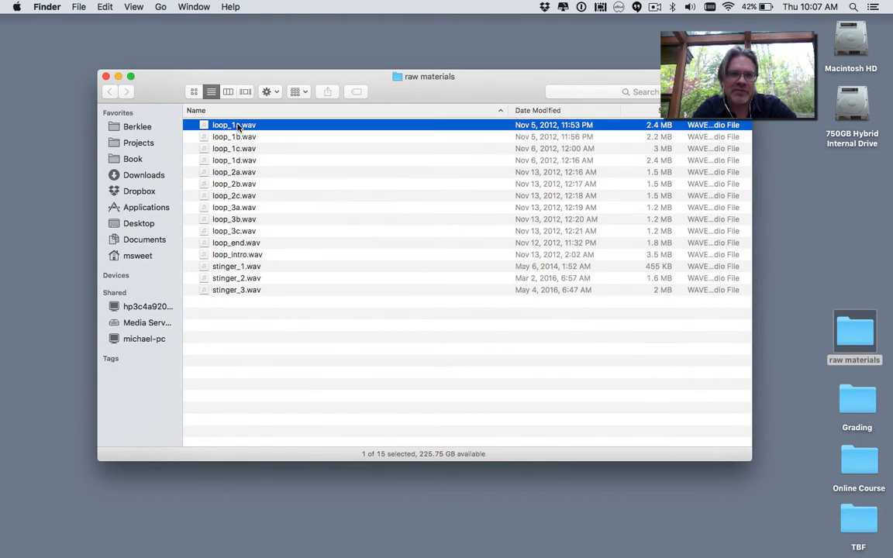
{"action": "left_click", "coordinate": [242, 162], "text": "shift"}
{"action": "left_click", "coordinate": [224, 172]}
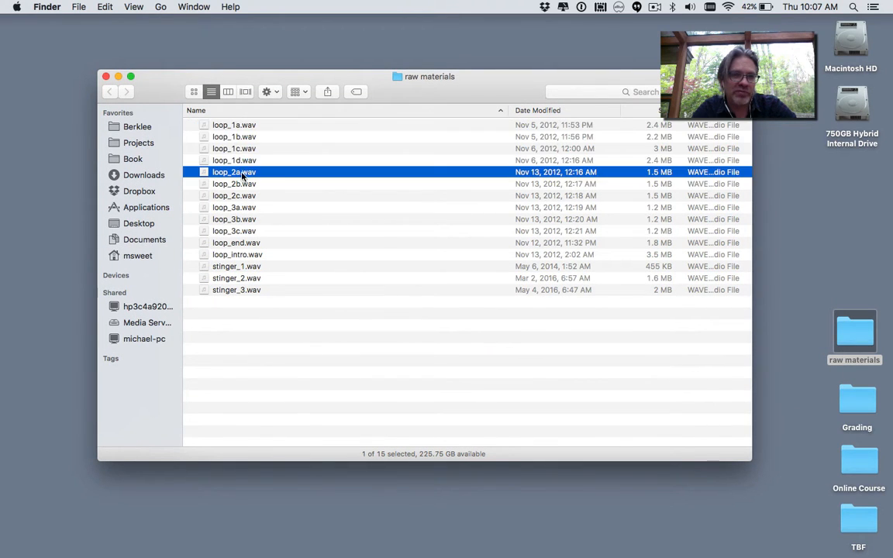
{"action": "left_click", "coordinate": [241, 195], "text": "shift"}
{"action": "left_click", "coordinate": [242, 208]}
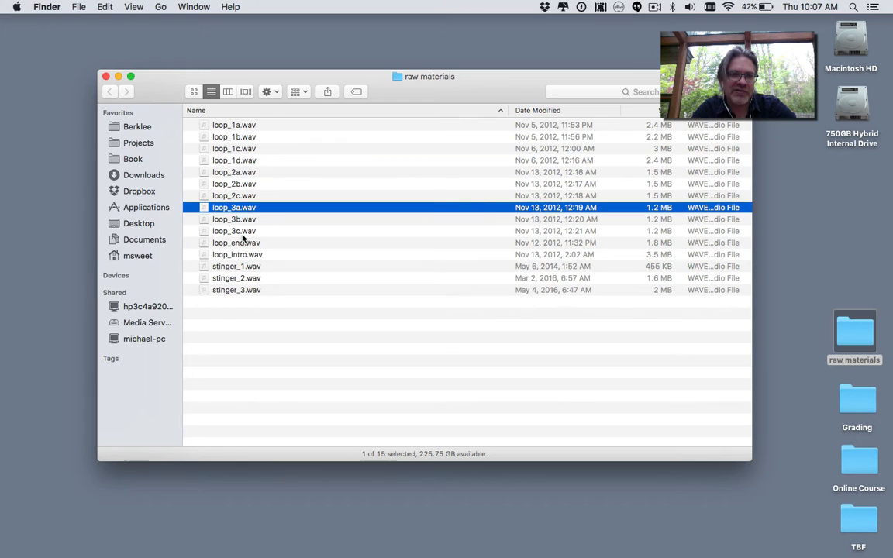
{"action": "left_click", "coordinate": [243, 231], "text": "shift"}
{"action": "left_click", "coordinate": [248, 253]}
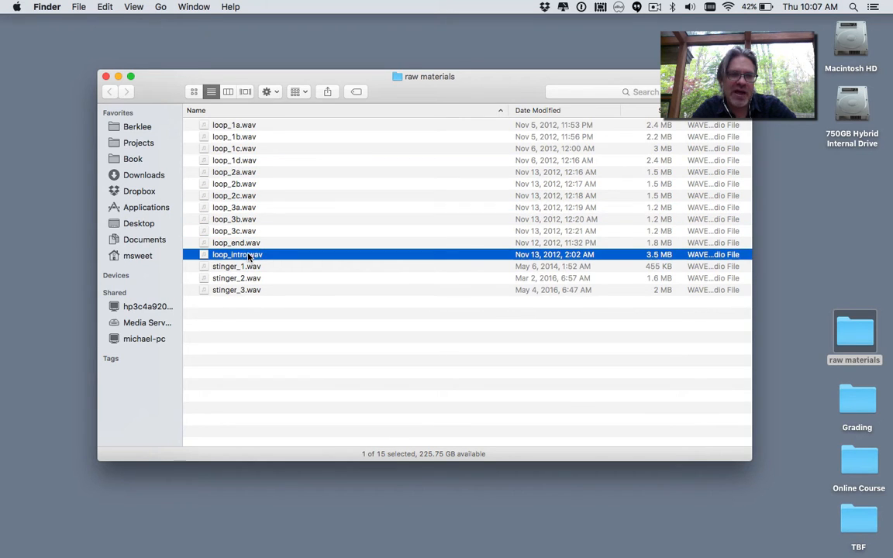
{"action": "left_click", "coordinate": [246, 243]}
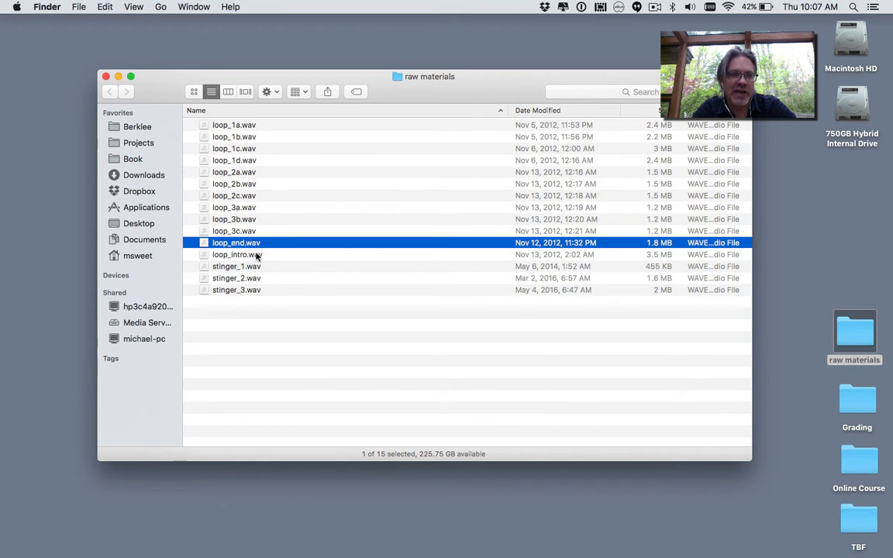
{"action": "left_click", "coordinate": [246, 321]}
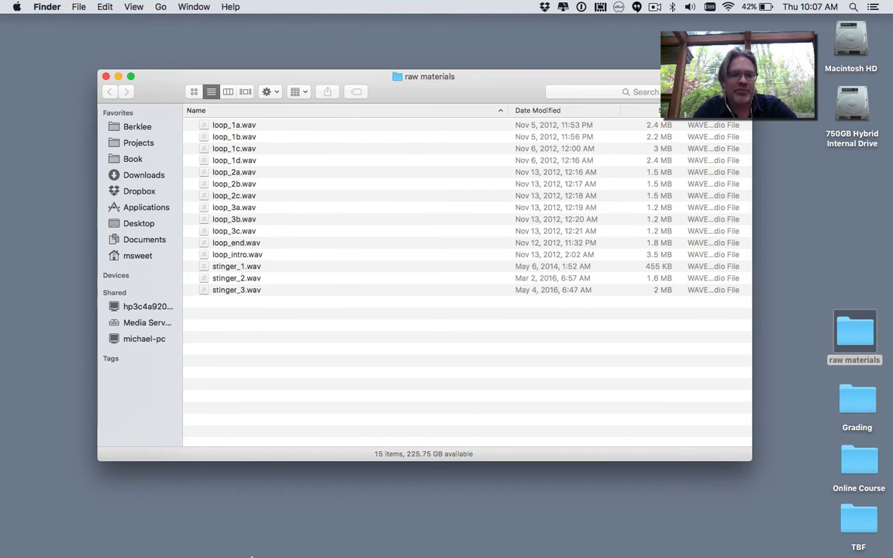
In Wwise, create a project on the desktop named with the author's full name plus "Branching Project", importing no asset groups
{"action": "left_click", "coordinate": [261, 533]}
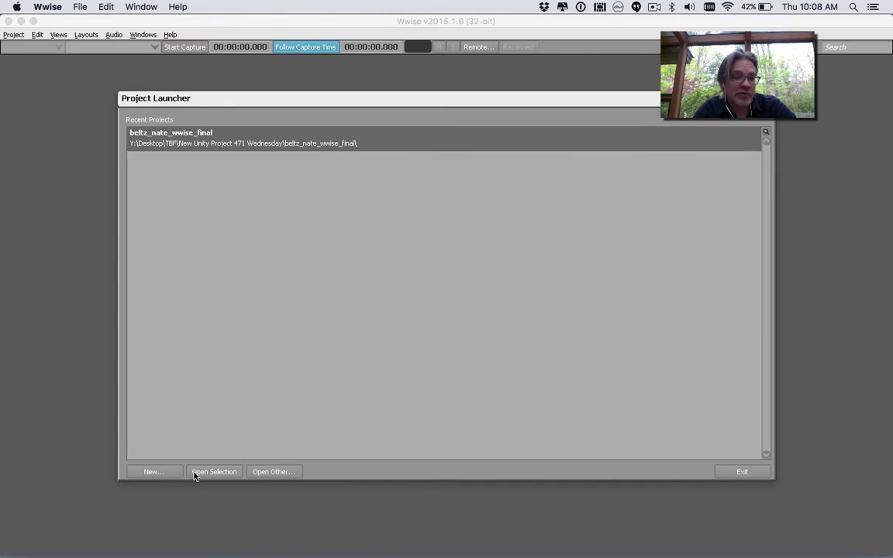
{"action": "left_click", "coordinate": [151, 472]}
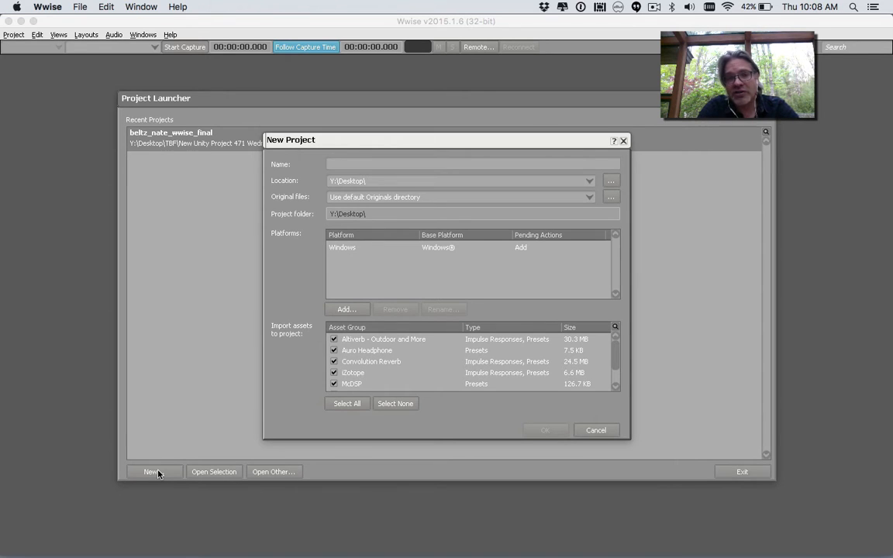
{"action": "type", "text": "Michael"}
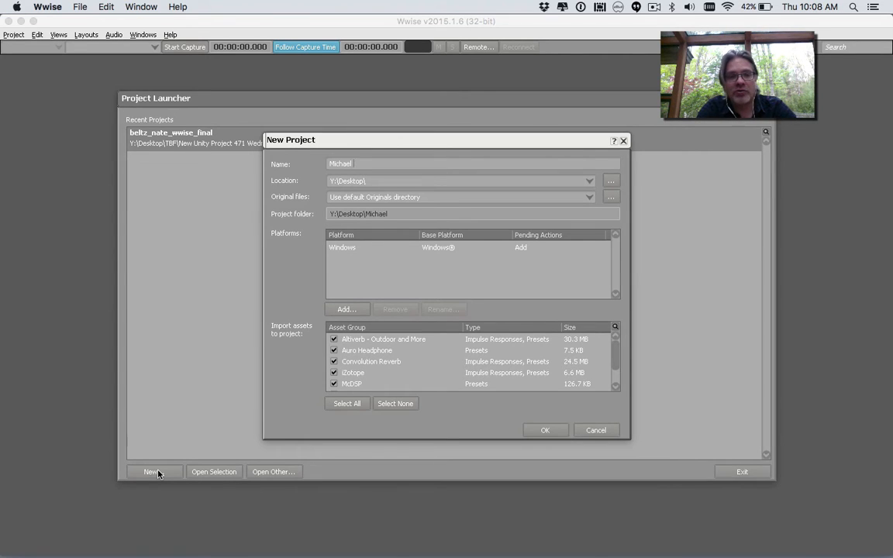
{"action": "type", "text": " Sweet Brac"}
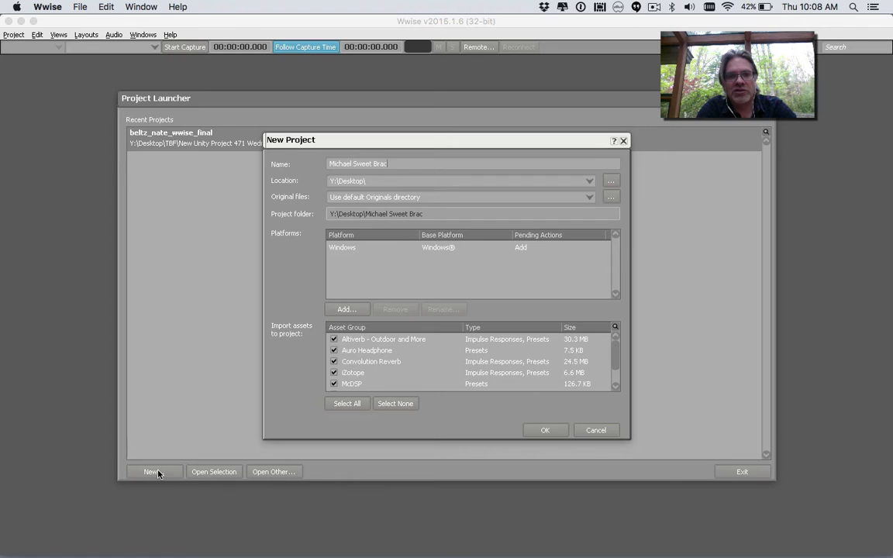
{"action": "key", "text": "BackSpace"}
{"action": "type", "text": "nching P"}
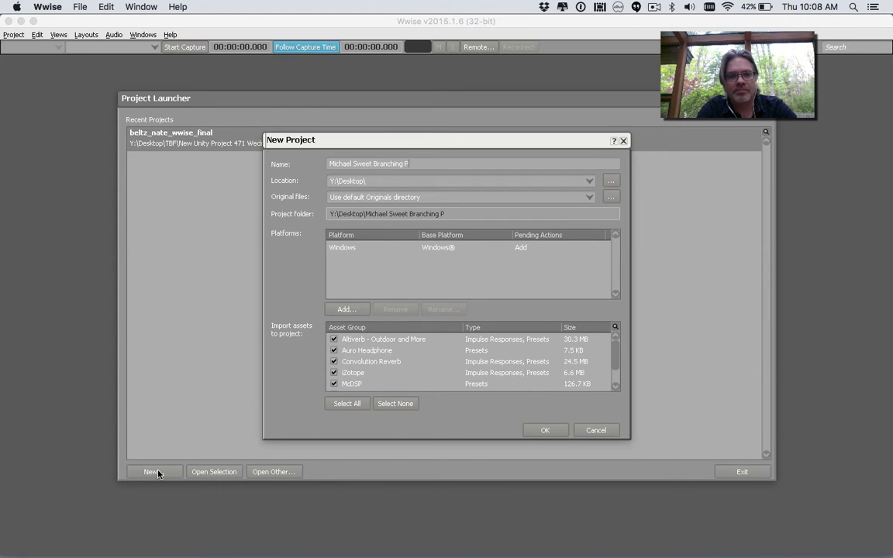
{"action": "type", "text": "roject"}
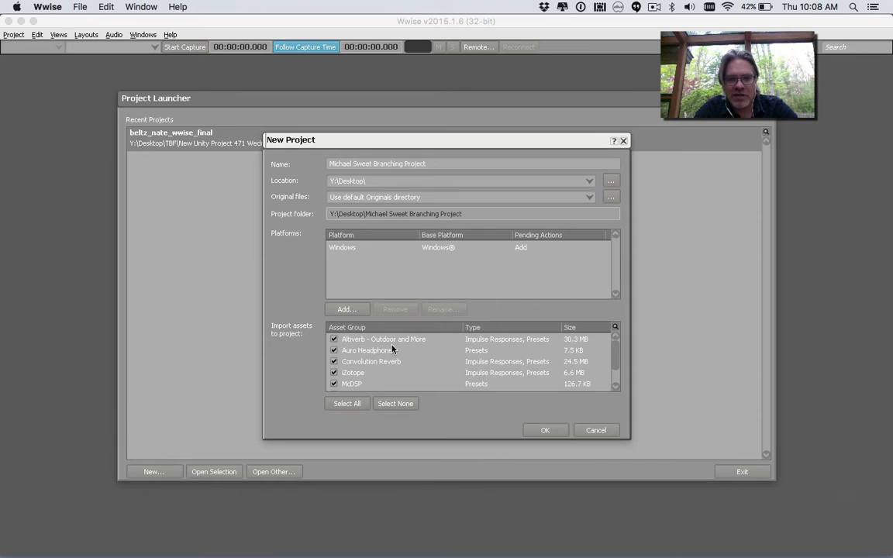
{"action": "left_click", "coordinate": [385, 405]}
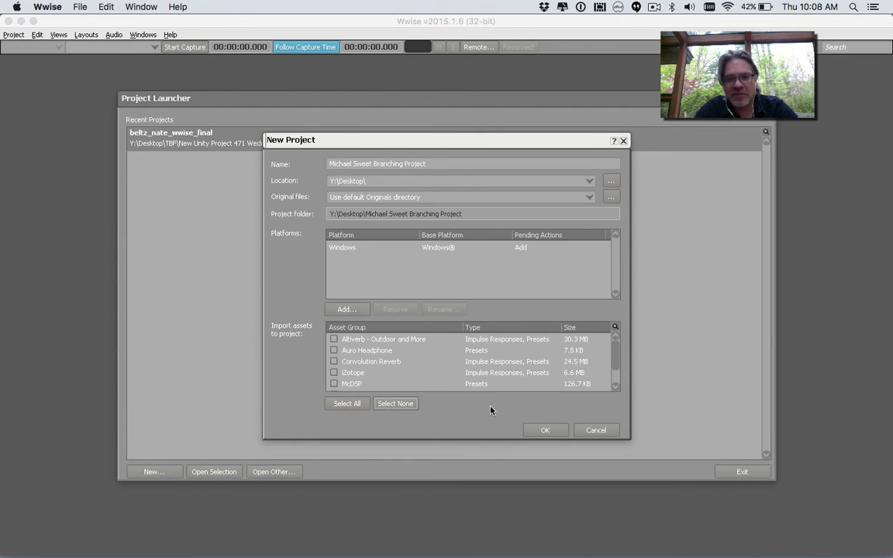
{"action": "left_click", "coordinate": [540, 430]}
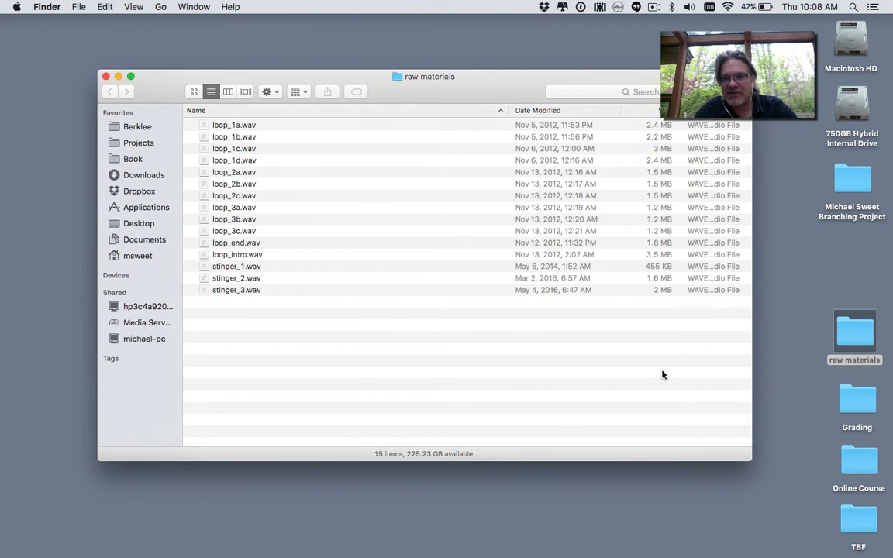
In Finder, open the new project's desktop folder and resize its window to view all of its contents
{"action": "double_click", "coordinate": [852, 186]}
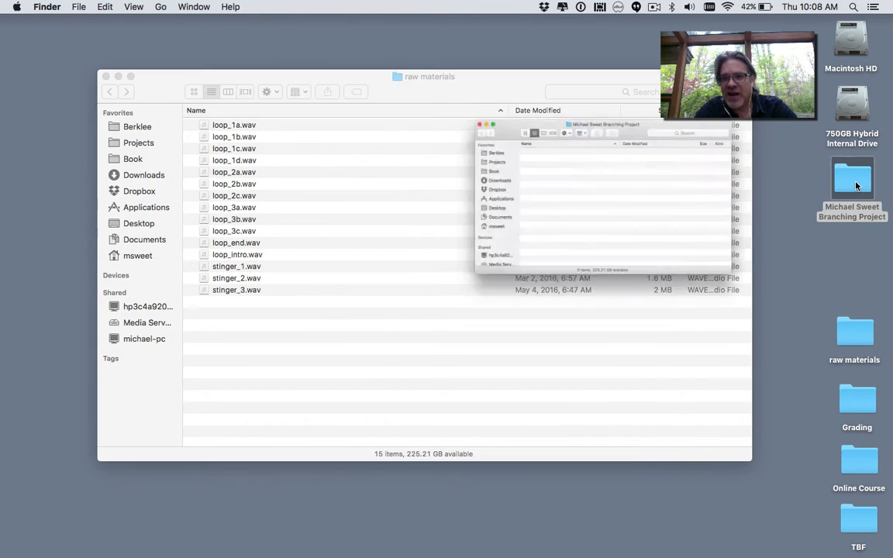
{"action": "left_click_drag", "start_coordinate": [411, 100], "coordinate": [320, 38]}
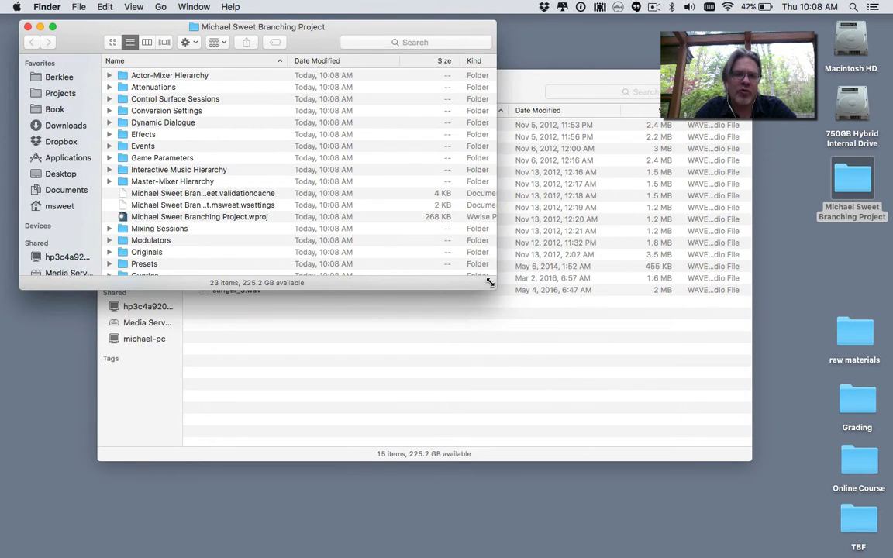
{"action": "left_click_drag", "start_coordinate": [494, 288], "coordinate": [428, 393]}
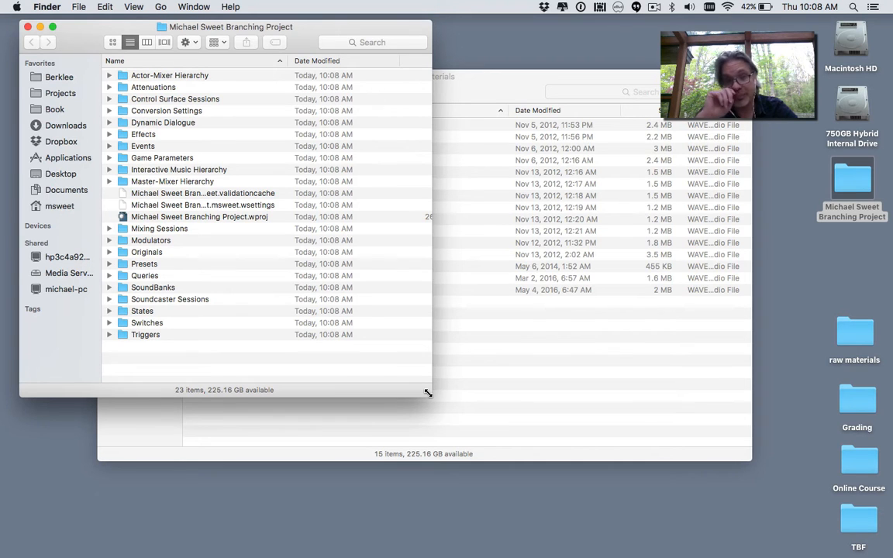
Return to Wwise, dismiss the License Manager and set the workspace to the Interactive Music layout
{"action": "key", "text": "super+Tab"}
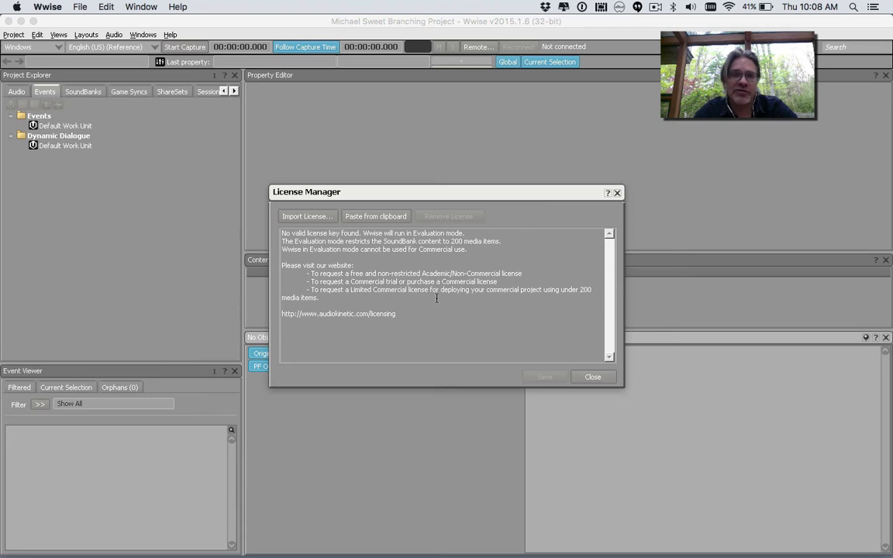
{"action": "left_click", "coordinate": [592, 376]}
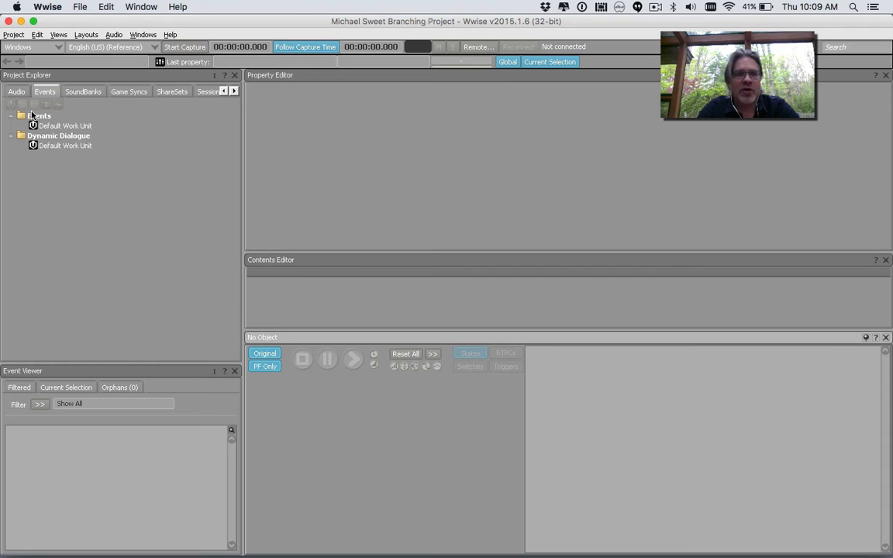
{"action": "left_click", "coordinate": [77, 37]}
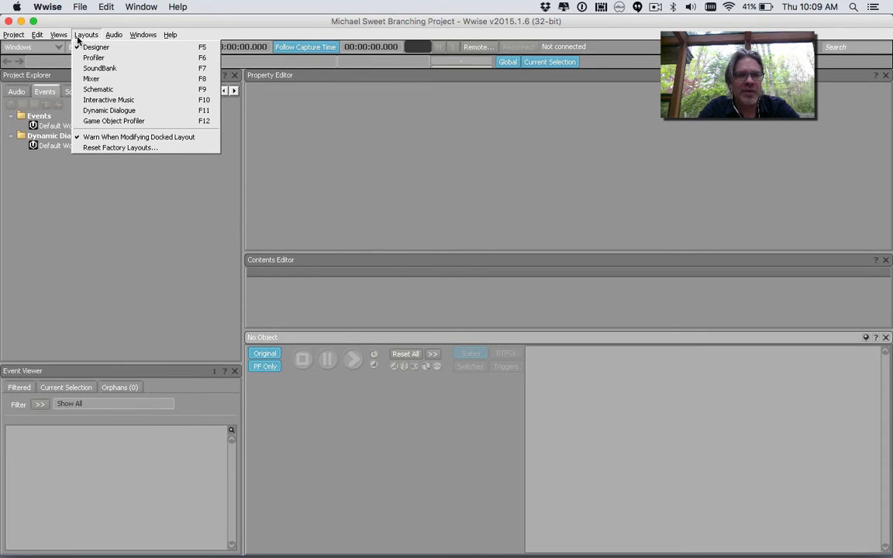
{"action": "left_click", "coordinate": [101, 100]}
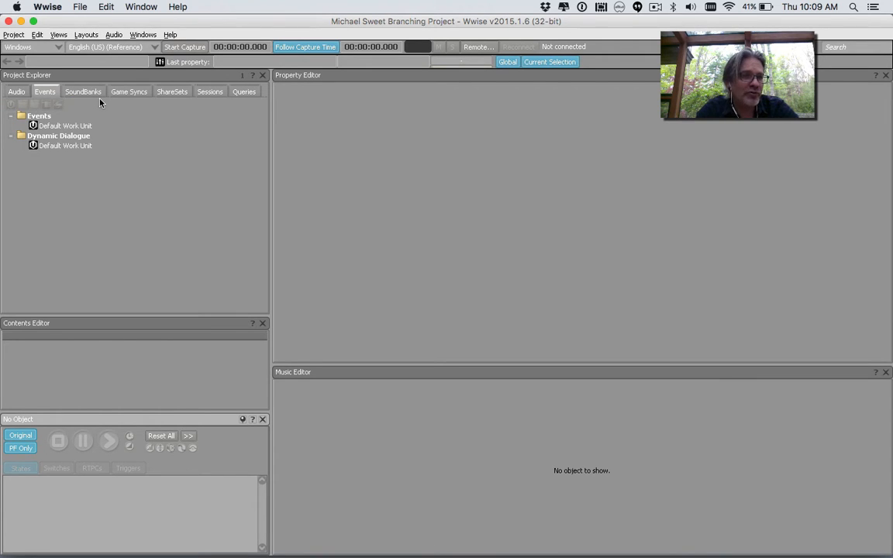
{"action": "left_click", "coordinate": [86, 34]}
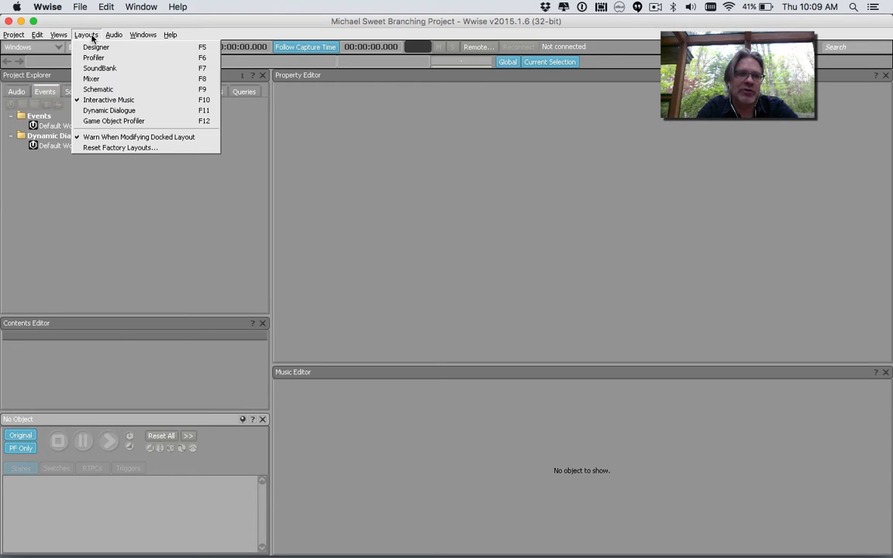
{"action": "left_click", "coordinate": [92, 97]}
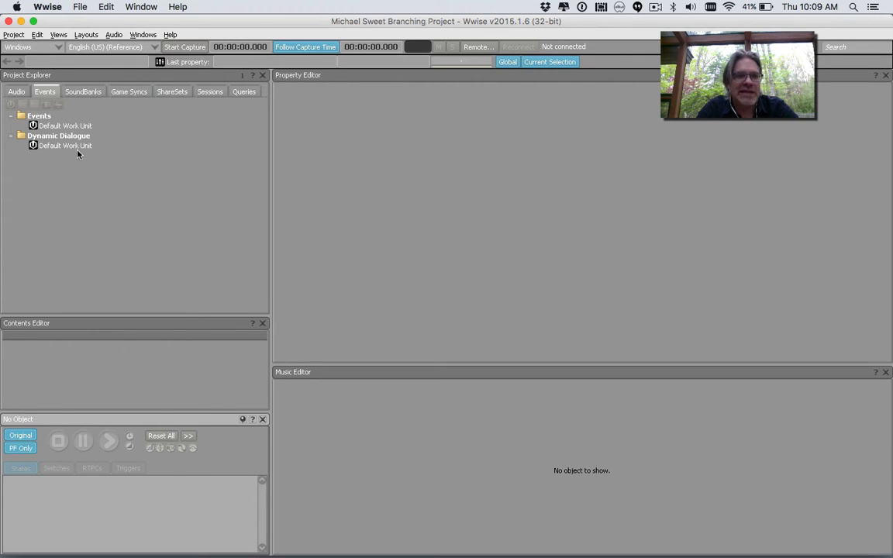
Import loop_intro.wav from the raw materials folder as a Music Segment into the Interactive Music Hierarchy's Default Work Unit
{"action": "left_click", "coordinate": [16, 93]}
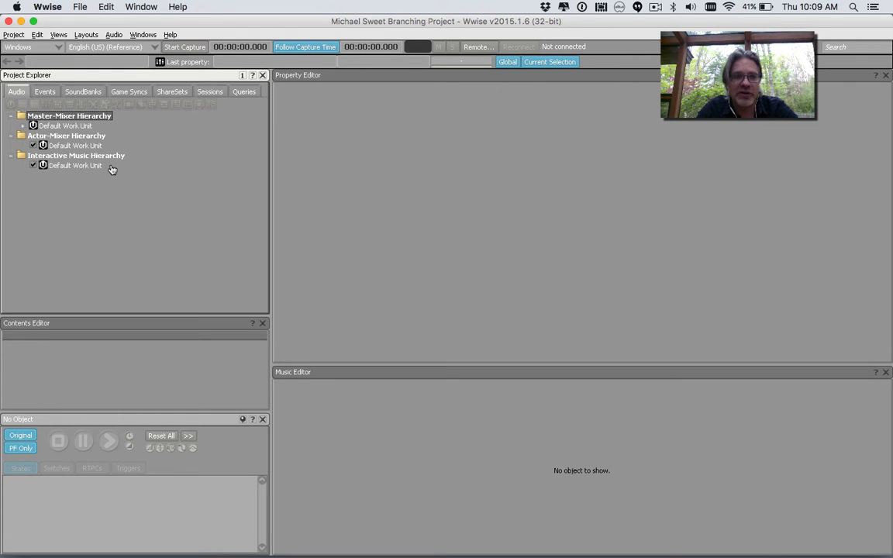
{"action": "key", "text": "super+Tab"}
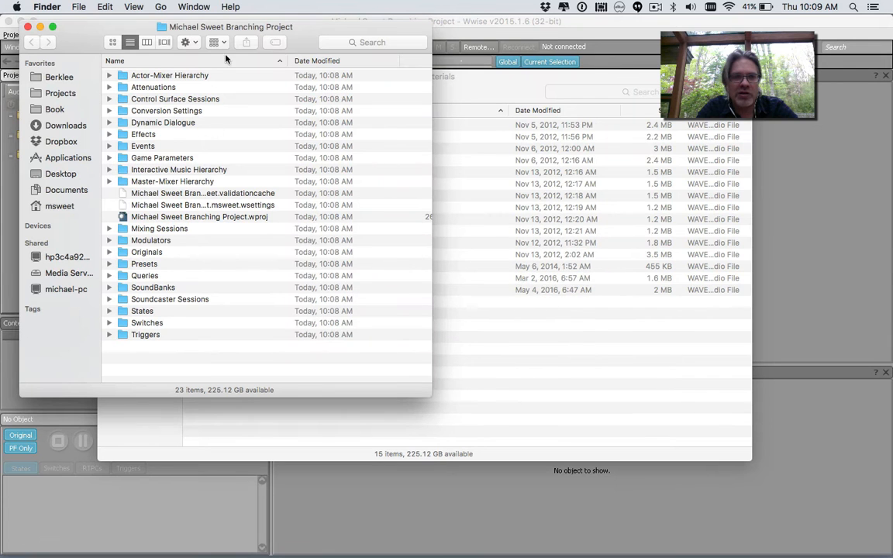
{"action": "key", "text": "super+w"}
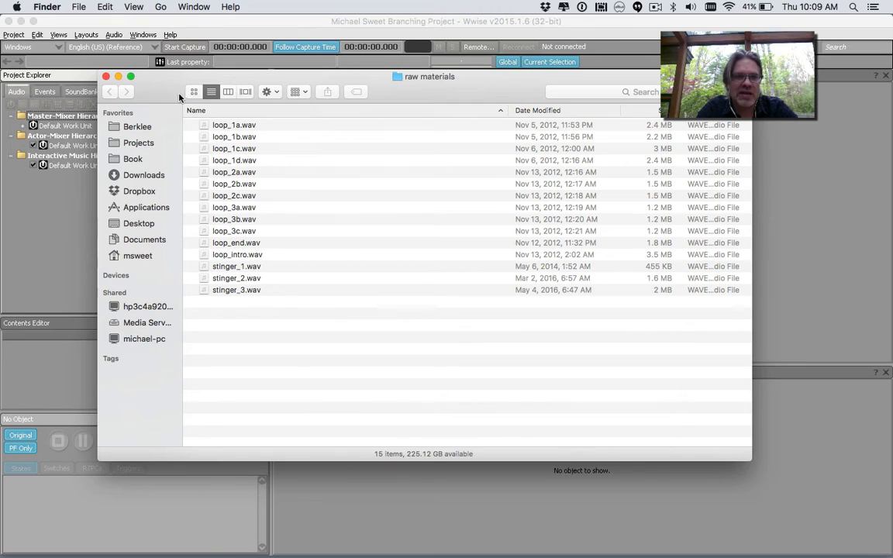
{"action": "left_click_drag", "start_coordinate": [159, 99], "coordinate": [361, 147]}
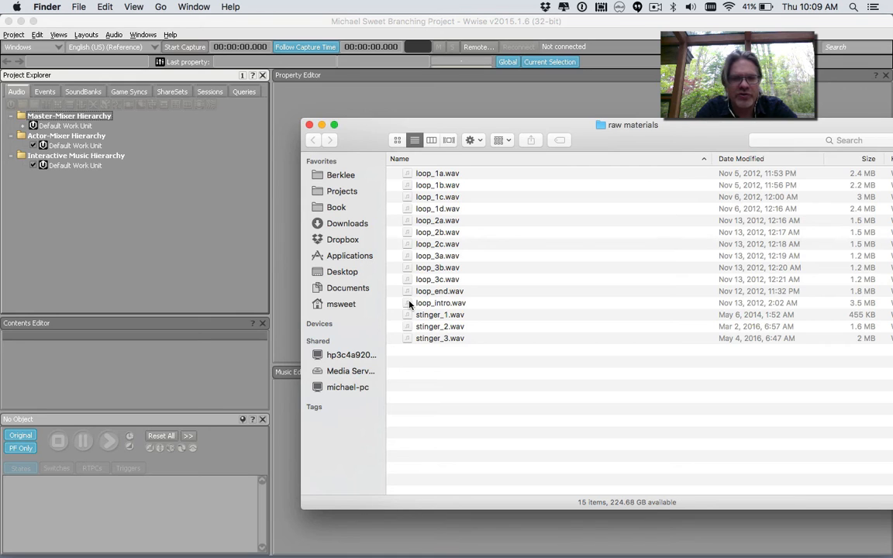
{"action": "left_click_drag", "start_coordinate": [411, 303], "coordinate": [77, 168]}
{"action": "left_click", "coordinate": [293, 240]}
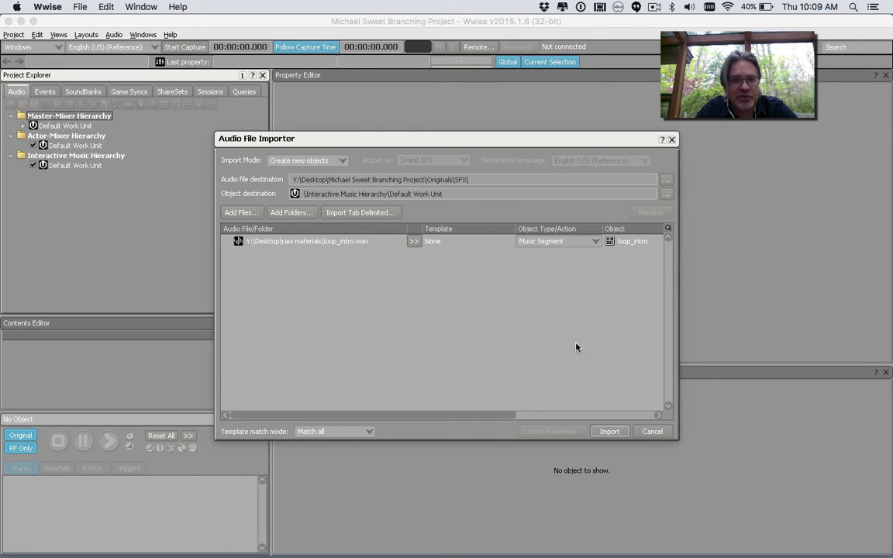
{"action": "left_click", "coordinate": [609, 430]}
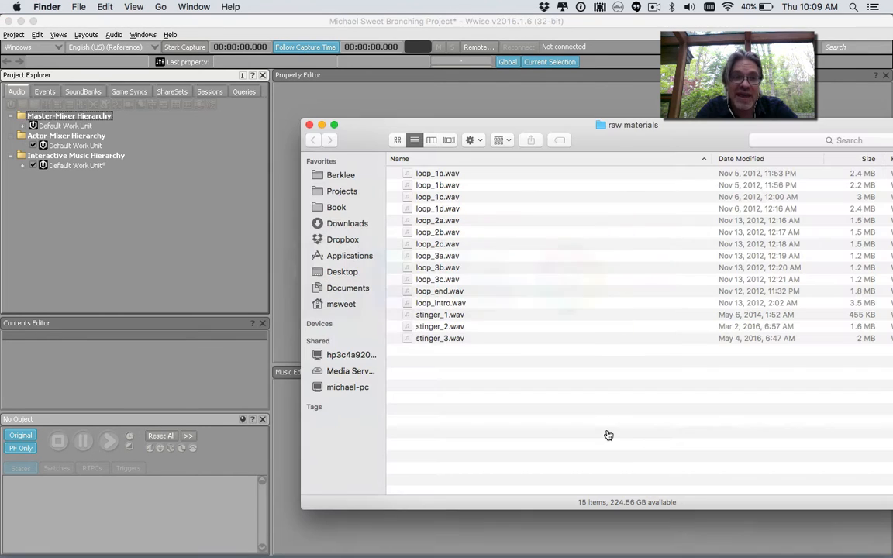
Expand the Interactive Music Hierarchy's Default Work Unit and display the loop_intro track in the Music Segment Editor
{"action": "left_click", "coordinate": [50, 166]}
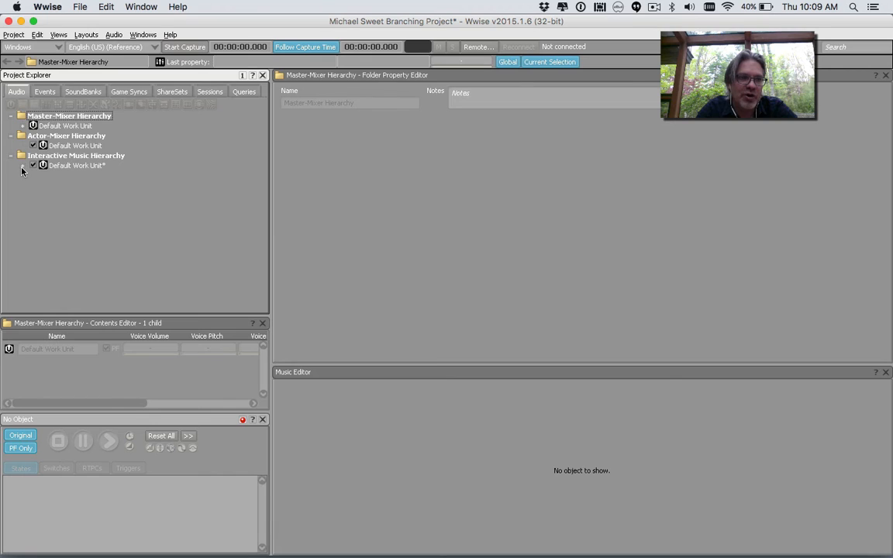
{"action": "left_click", "coordinate": [22, 167]}
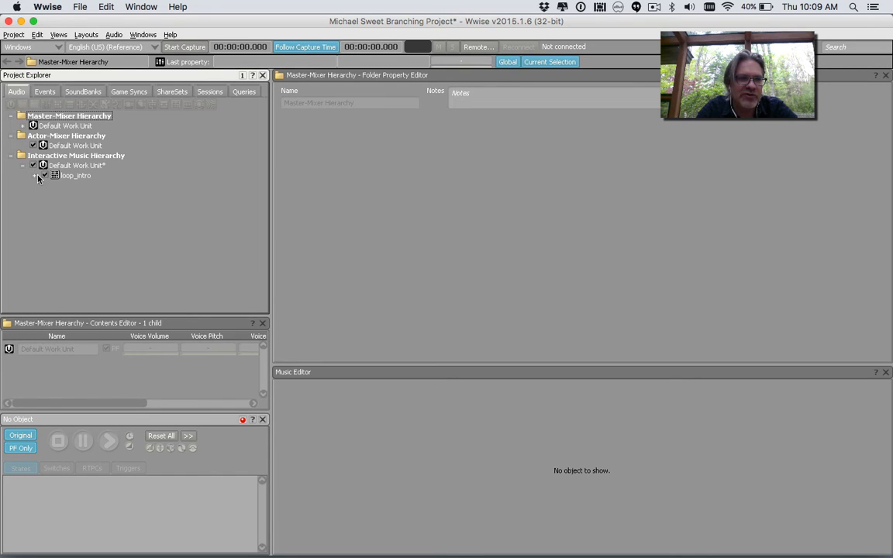
{"action": "left_click", "coordinate": [36, 175]}
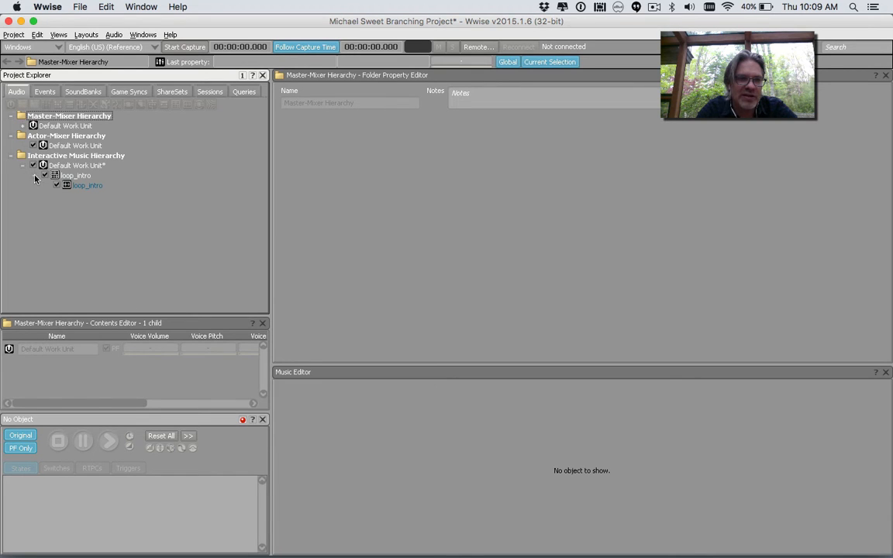
{"action": "left_click", "coordinate": [82, 185]}
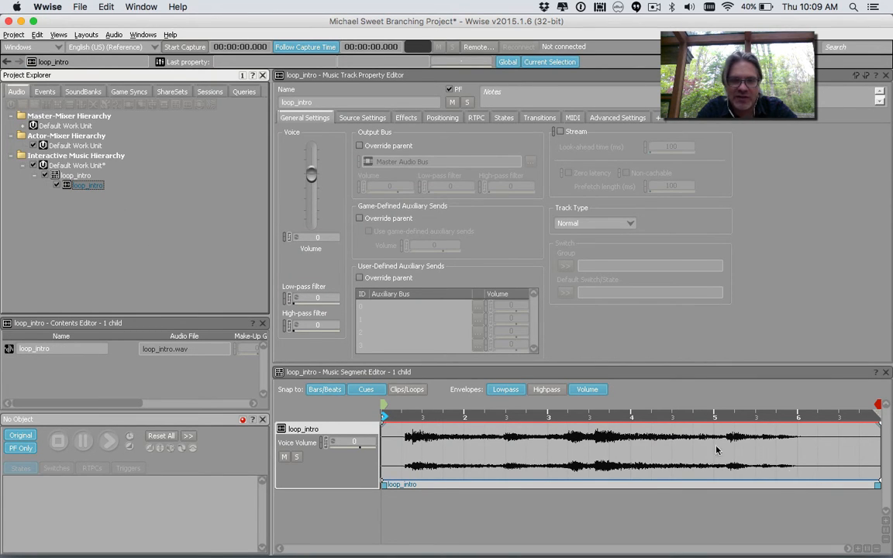
{"action": "key", "text": "super+Tab"}
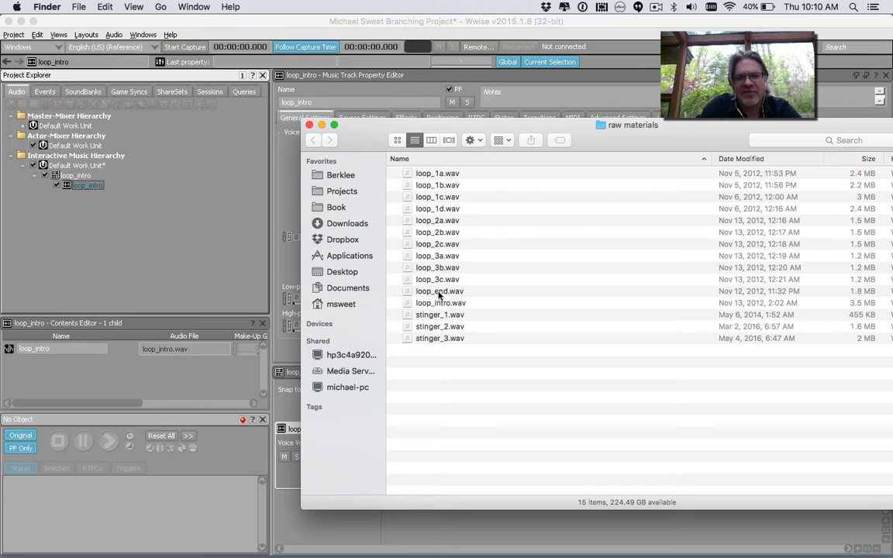
{"action": "left_click_drag", "start_coordinate": [438, 293], "coordinate": [76, 180]}
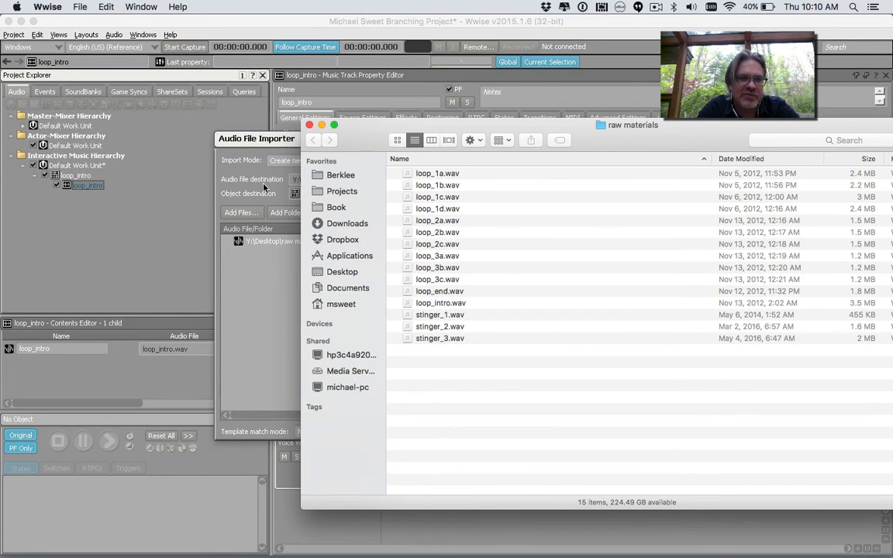
{"action": "left_click", "coordinate": [260, 144]}
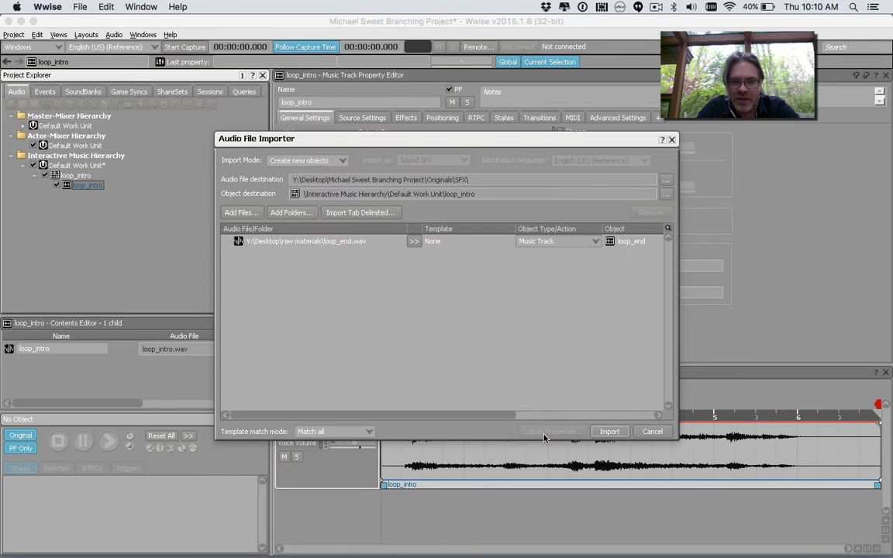
{"action": "left_click", "coordinate": [653, 432]}
Import loop_end.wav from the raw materials folder as a Music Segment into the Interactive Music Default Work Unit, and collapse the loop_intro segment
{"action": "key", "text": "super+Tab"}
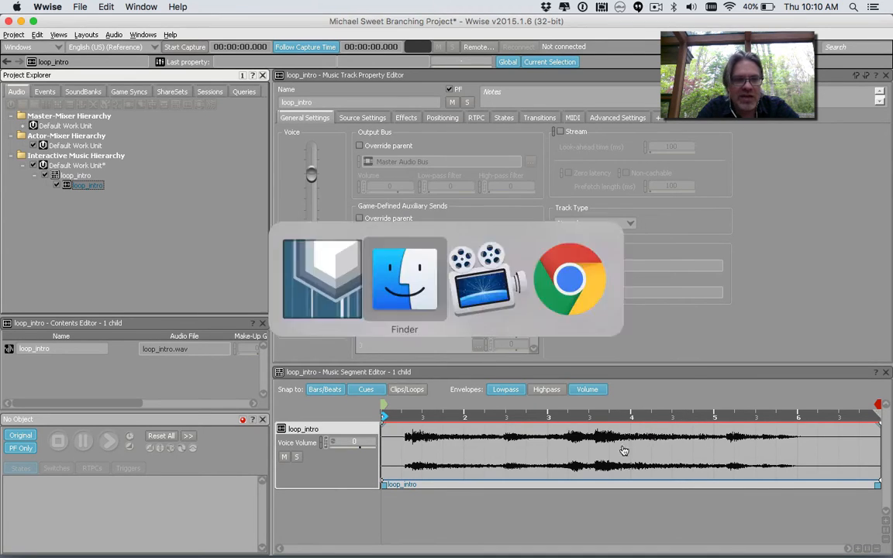
{"action": "left_click", "coordinate": [448, 292]}
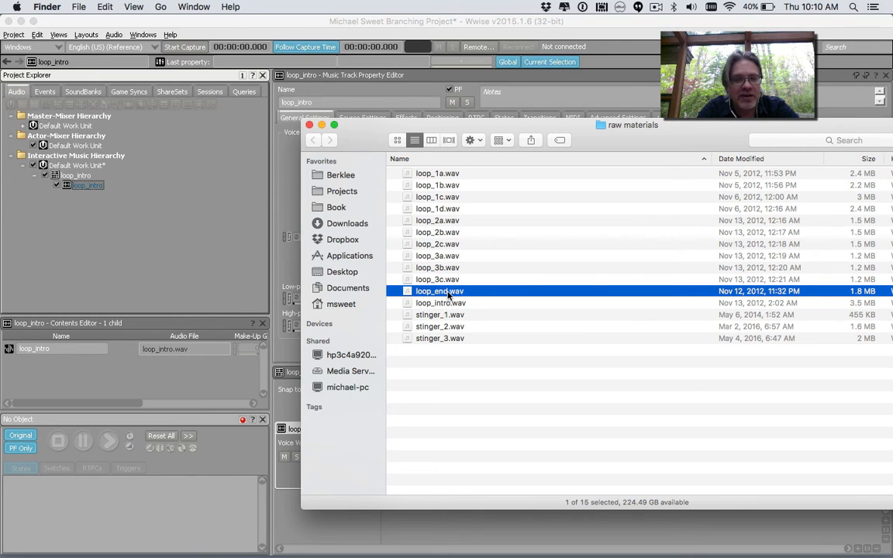
{"action": "left_click_drag", "start_coordinate": [448, 292], "coordinate": [80, 165]}
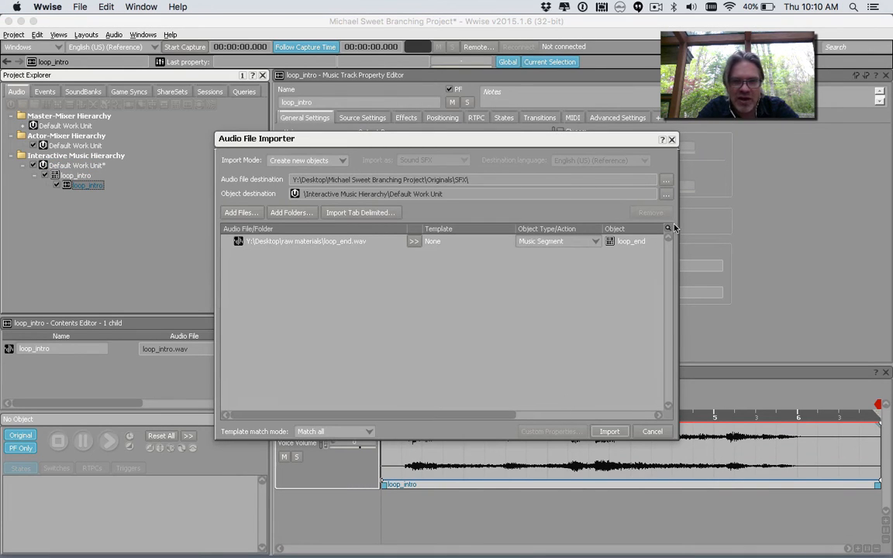
{"action": "left_click", "coordinate": [620, 431]}
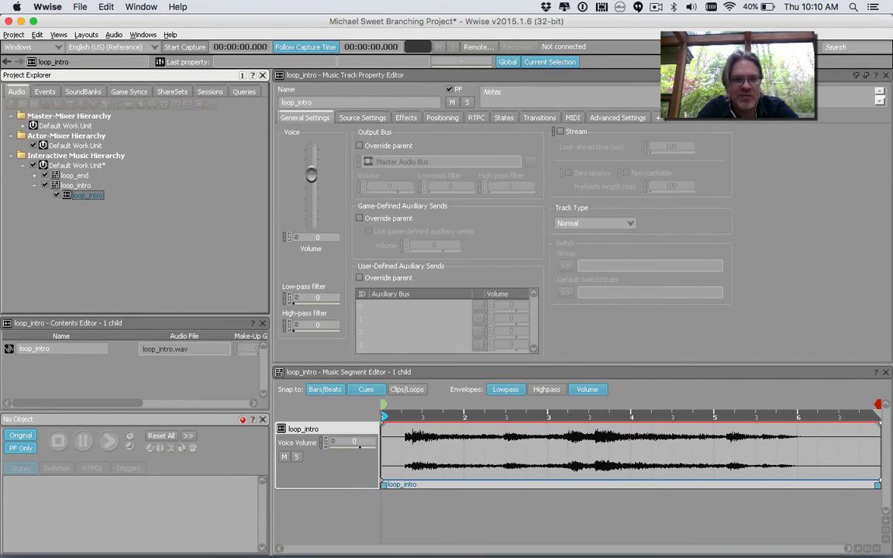
{"action": "left_click", "coordinate": [34, 186]}
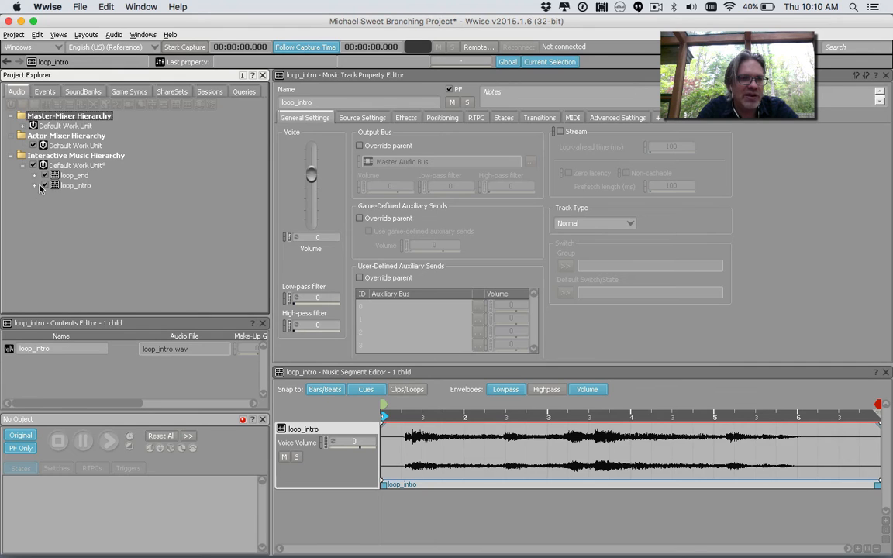
Import loop_1a.wav from Finder's raw materials folder as a Music Segment into the Interactive Music Hierarchy's Default Work Unit
{"action": "key", "text": "super+Tab"}
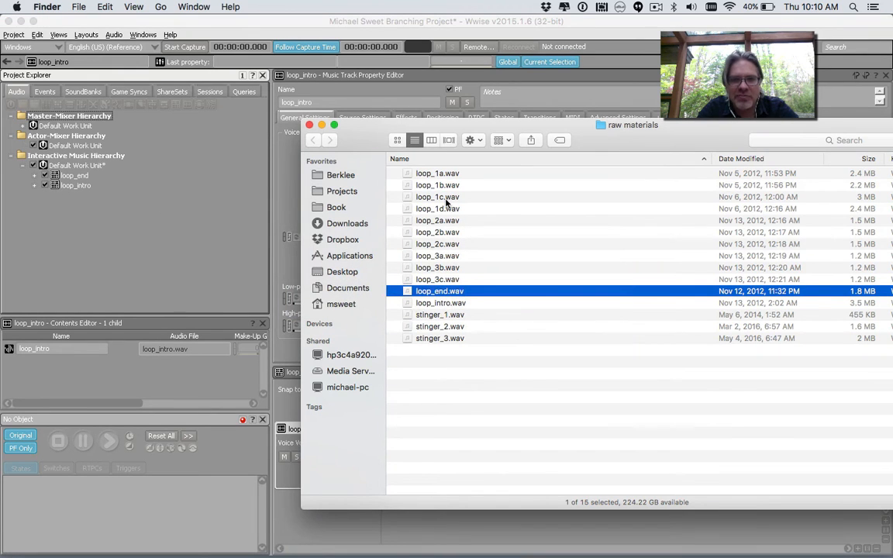
{"action": "left_click", "coordinate": [437, 174]}
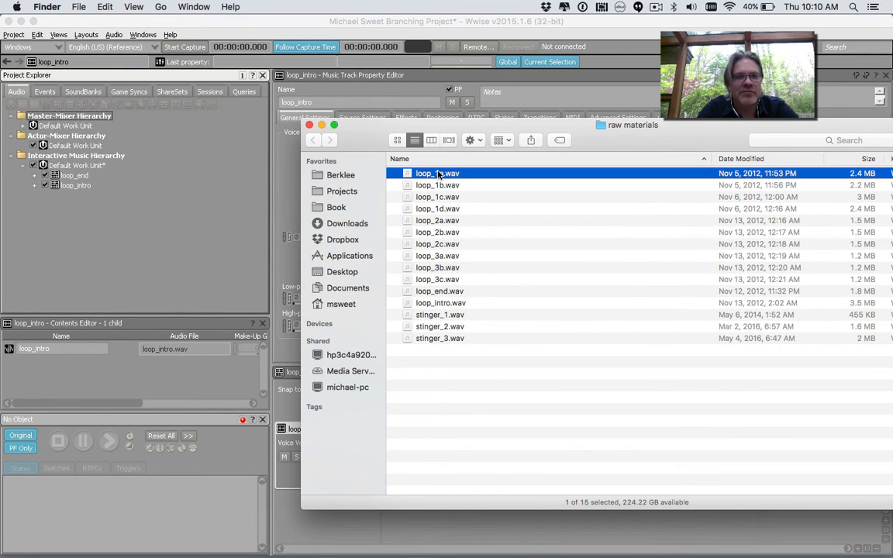
{"action": "left_click_drag", "start_coordinate": [438, 175], "coordinate": [92, 168]}
{"action": "left_click", "coordinate": [279, 273]}
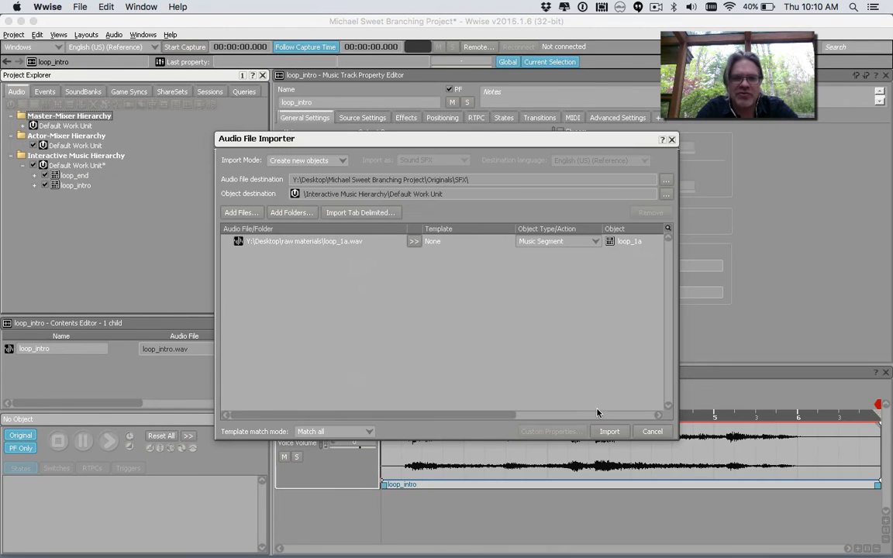
{"action": "left_click", "coordinate": [606, 432]}
Import loop_1b.wav and loop_1c.wav, one after the other, as Music Segments into the Interactive Music Hierarchy's Default Work Unit
{"action": "key", "text": "super+Tab"}
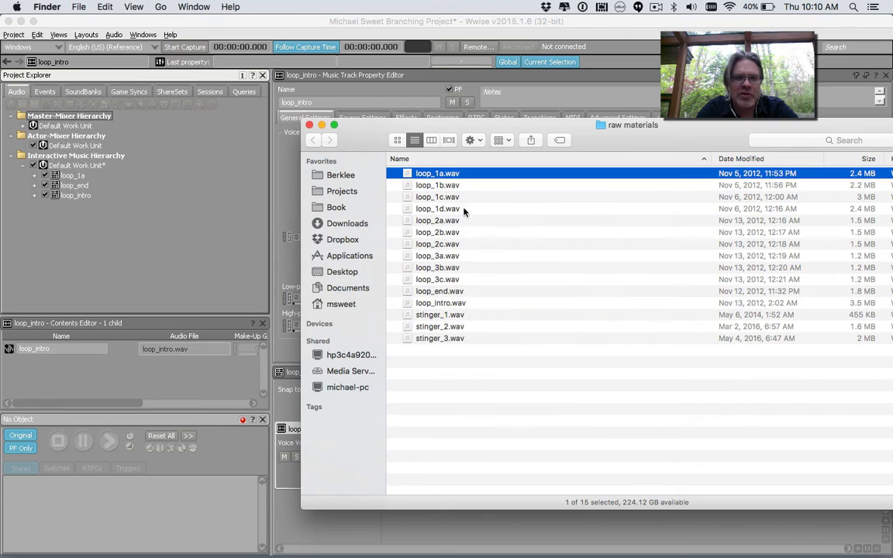
{"action": "left_click_drag", "start_coordinate": [446, 186], "coordinate": [87, 170]}
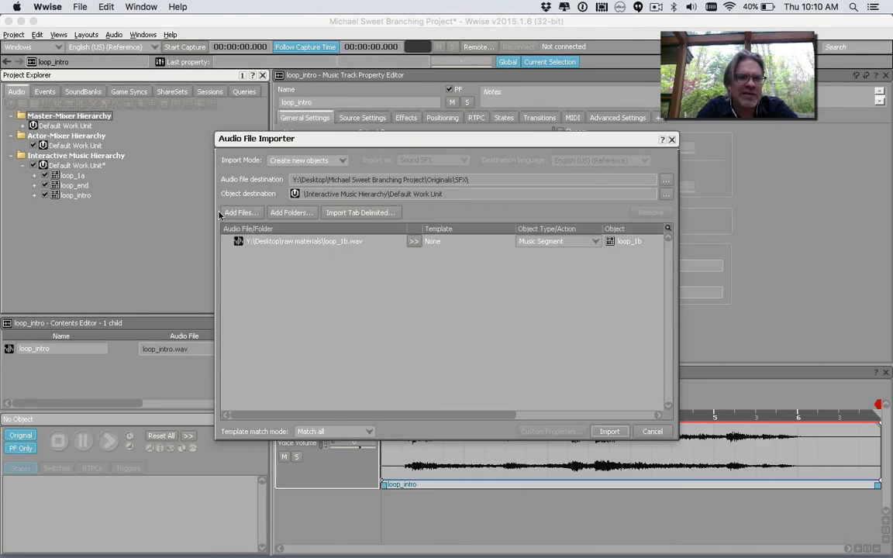
{"action": "left_click", "coordinate": [610, 437]}
{"action": "key", "text": "super+Tab"}
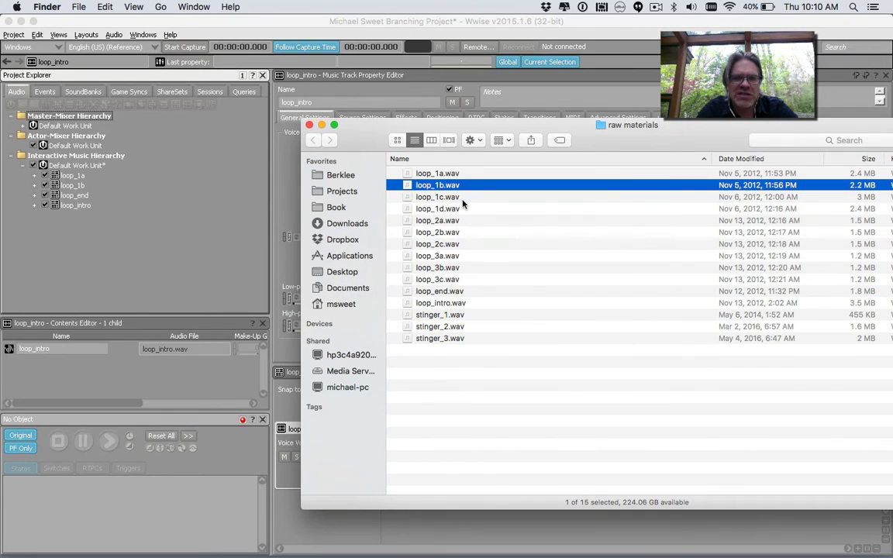
{"action": "left_click_drag", "start_coordinate": [461, 198], "coordinate": [89, 165]}
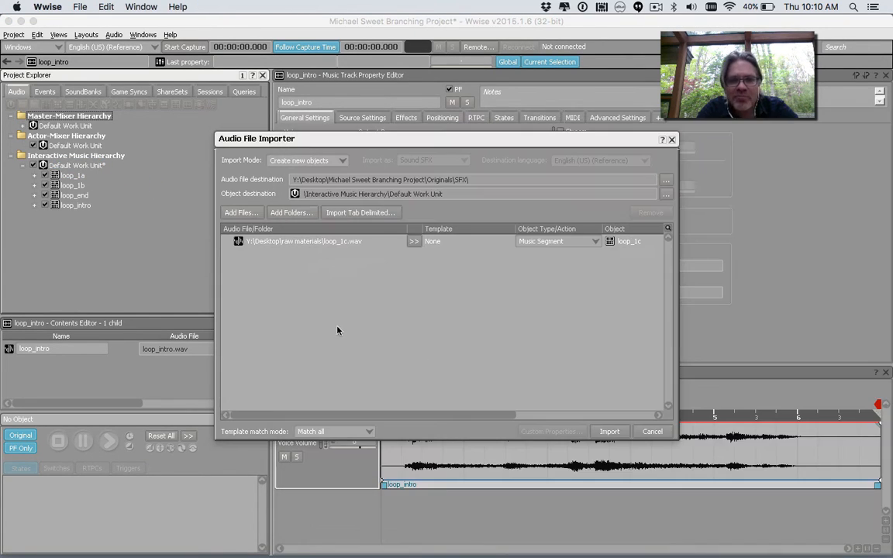
{"action": "left_click", "coordinate": [609, 431]}
Import loop_1d.wav and loop_2a.wav individually from the raw materials folder as Music Segments in the Interactive Music Default Work Unit
{"action": "key", "text": "super+Tab"}
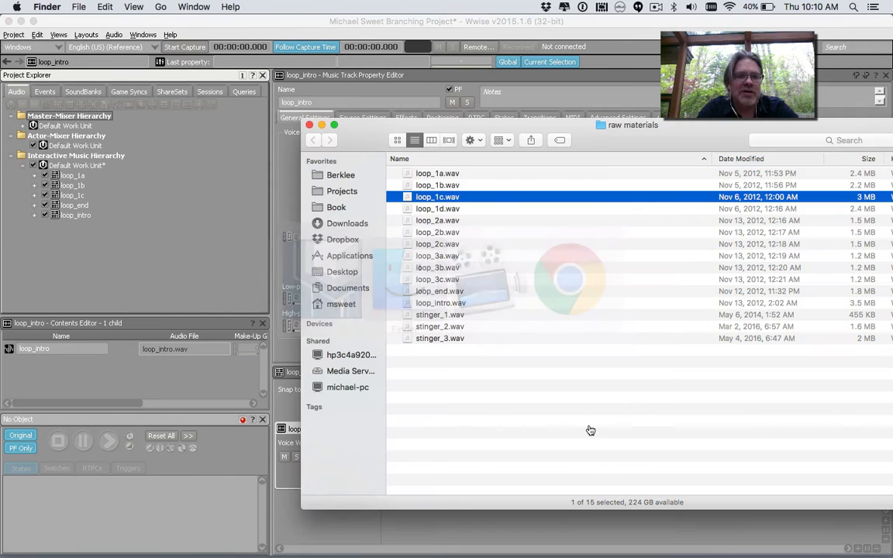
{"action": "left_click_drag", "start_coordinate": [399, 208], "coordinate": [89, 166]}
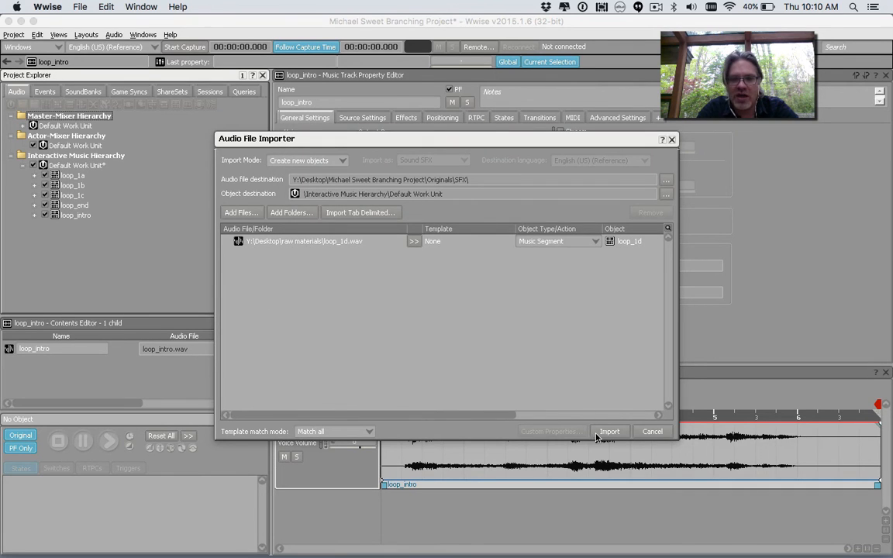
{"action": "left_click", "coordinate": [598, 435]}
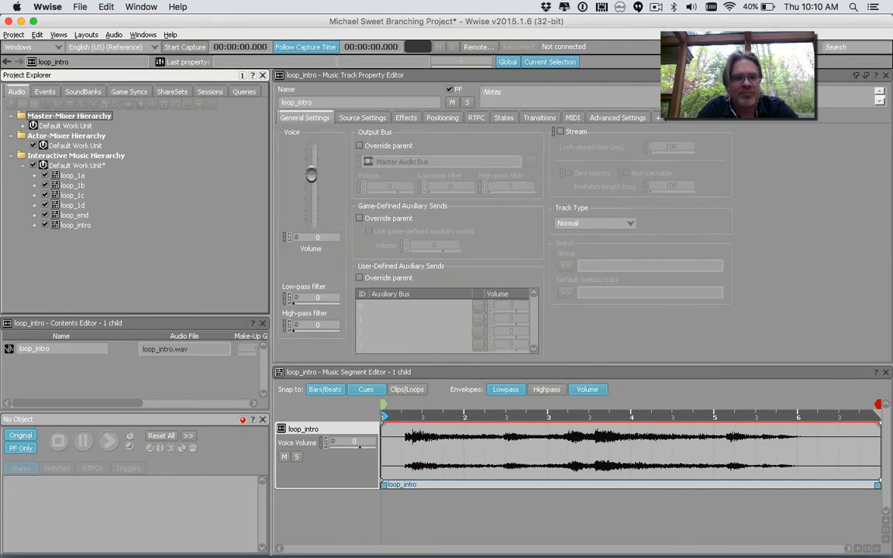
{"action": "key", "text": "super+Tab"}
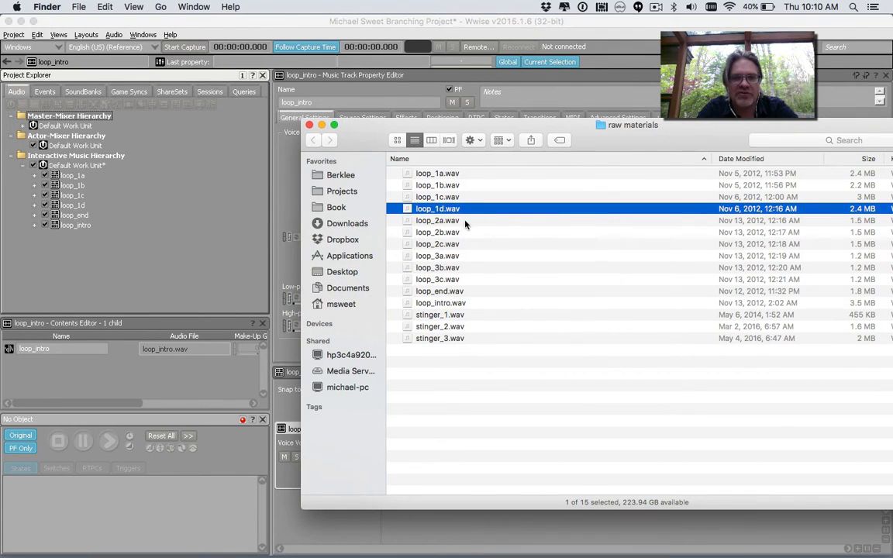
{"action": "left_click_drag", "start_coordinate": [464, 220], "coordinate": [90, 166]}
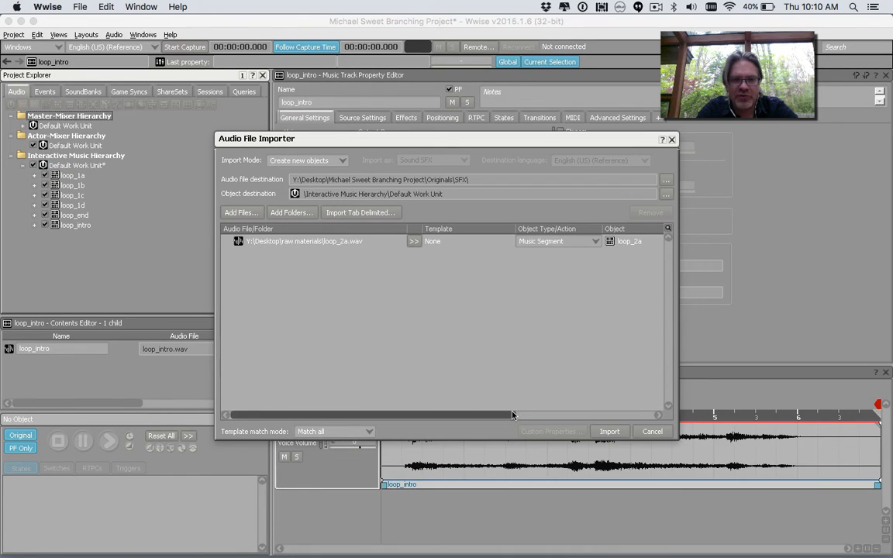
{"action": "left_click", "coordinate": [623, 432]}
Import loop_2b.wav and loop_2c.wav separately from the raw materials folder as Music Segments in the Interactive Music Default Work Unit
{"action": "key", "text": "super+Tab"}
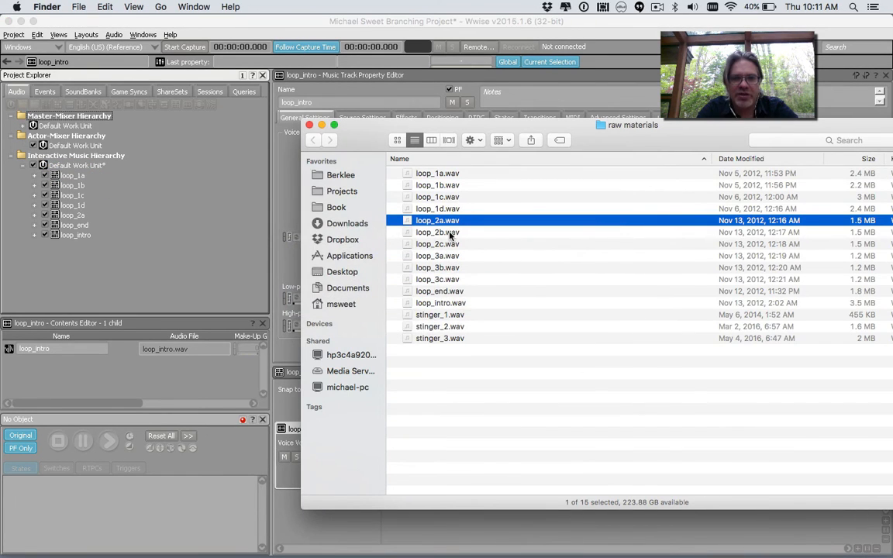
{"action": "left_click_drag", "start_coordinate": [450, 235], "coordinate": [96, 175]}
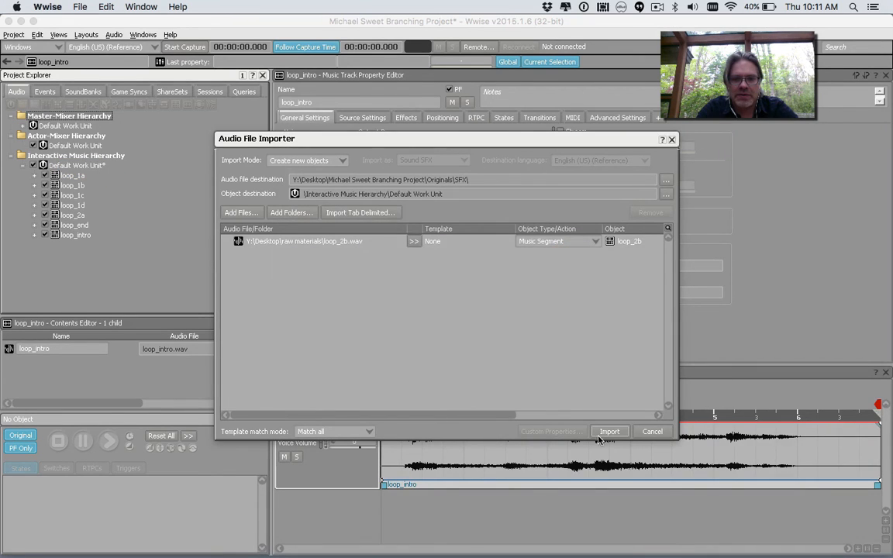
{"action": "left_click", "coordinate": [602, 434]}
{"action": "key", "text": "super+Tab"}
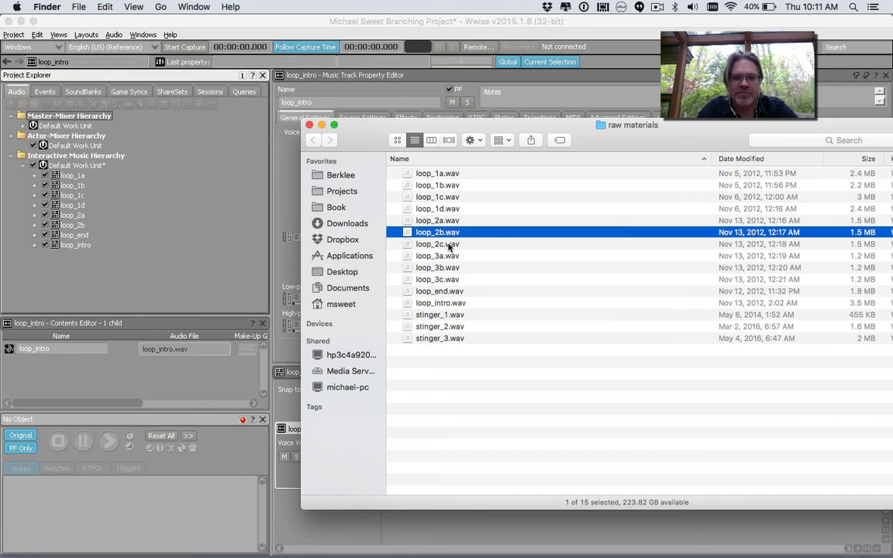
{"action": "left_click_drag", "start_coordinate": [447, 246], "coordinate": [80, 166]}
{"action": "left_click", "coordinate": [218, 261]}
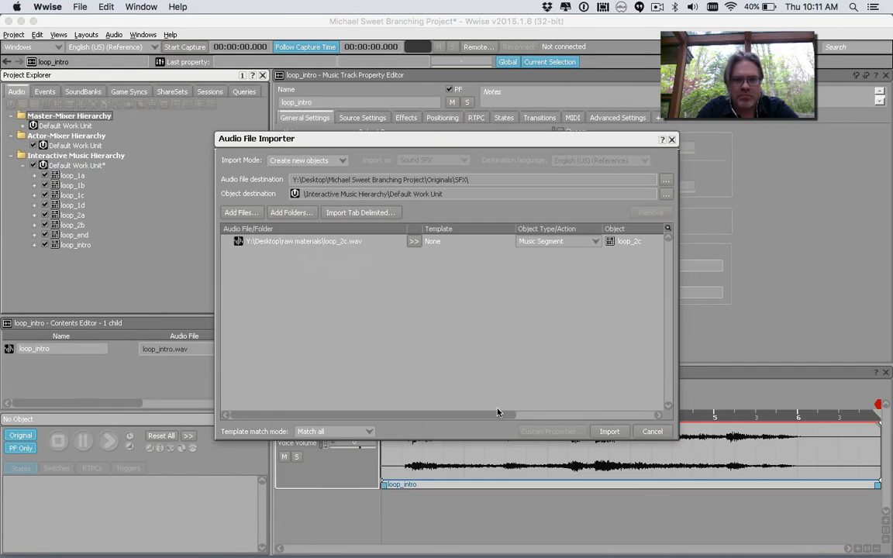
{"action": "left_click", "coordinate": [590, 433]}
Import loop_3a.wav and loop_3b.wav separately from the raw materials folder as Music Segments in the Interactive Music Default Work Unit
{"action": "key", "text": "super+Tab"}
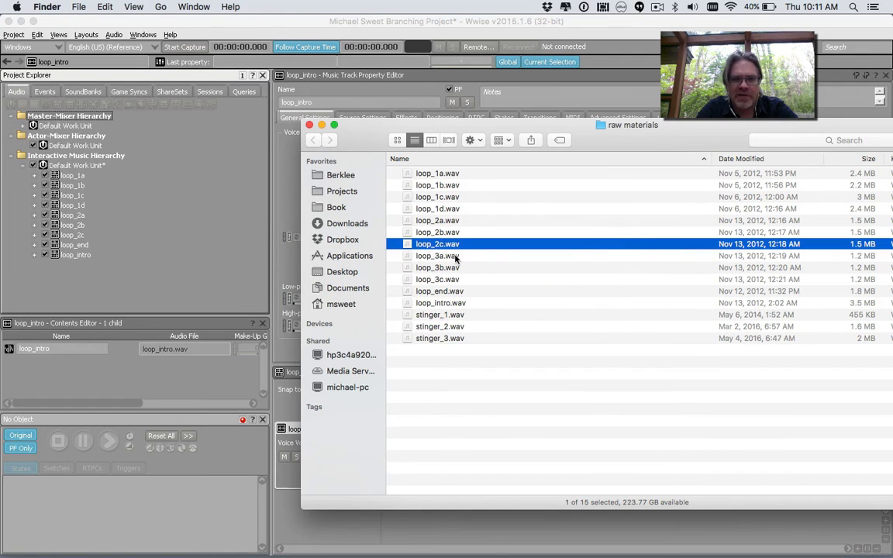
{"action": "left_click_drag", "start_coordinate": [457, 260], "coordinate": [87, 165]}
{"action": "left_click", "coordinate": [271, 316]}
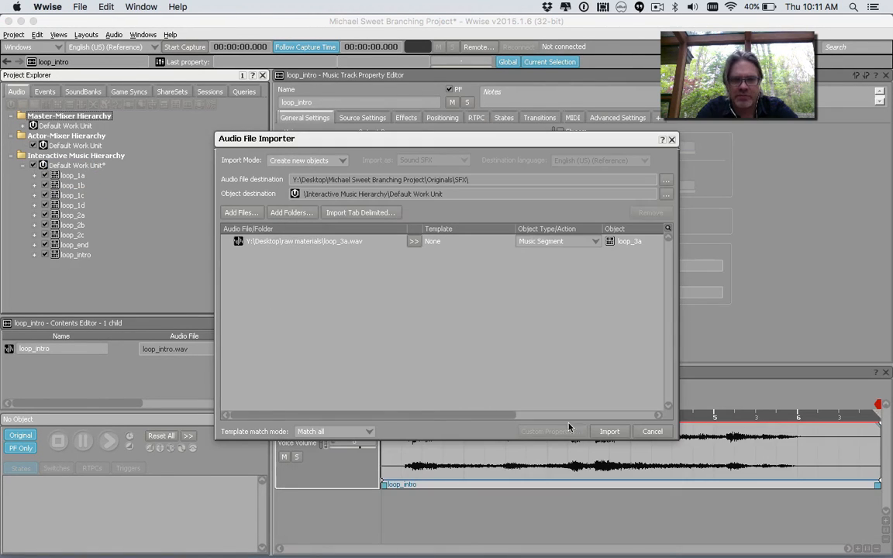
{"action": "left_click", "coordinate": [609, 431]}
{"action": "key", "text": "super+Tab"}
{"action": "left_click_drag", "start_coordinate": [446, 257], "coordinate": [87, 167]}
{"action": "left_click", "coordinate": [283, 292]}
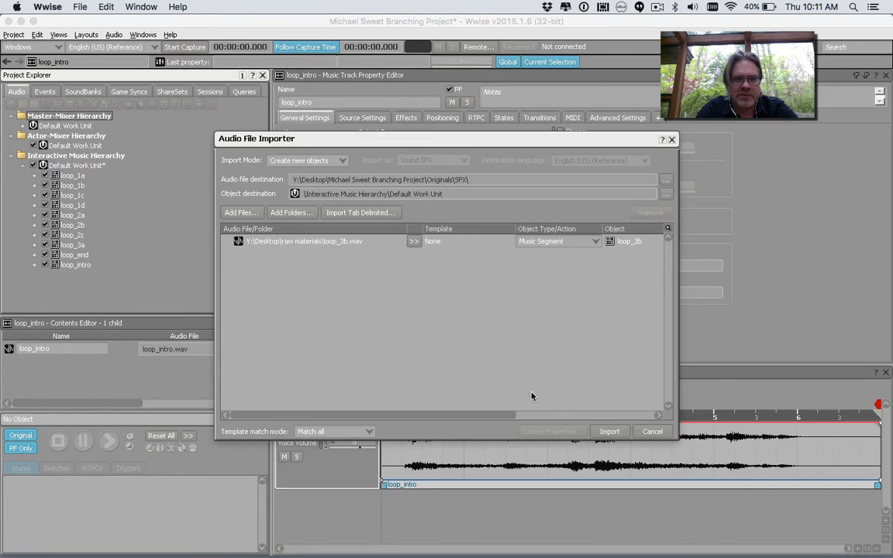
{"action": "left_click", "coordinate": [609, 431]}
Import loop_3c.wav from the raw materials folder as a Music Segment into the Interactive Music Hierarchy's Default Work Unit
{"action": "key", "text": "super+Tab"}
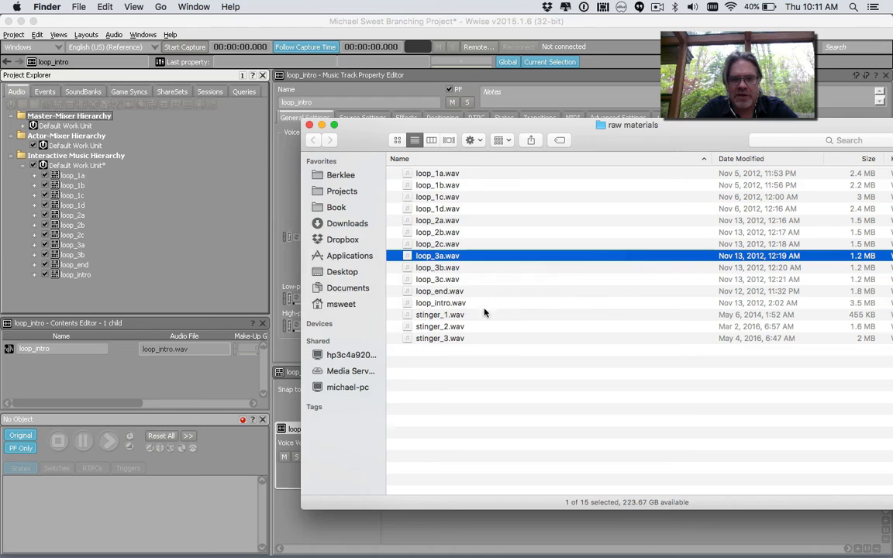
{"action": "left_click", "coordinate": [444, 278]}
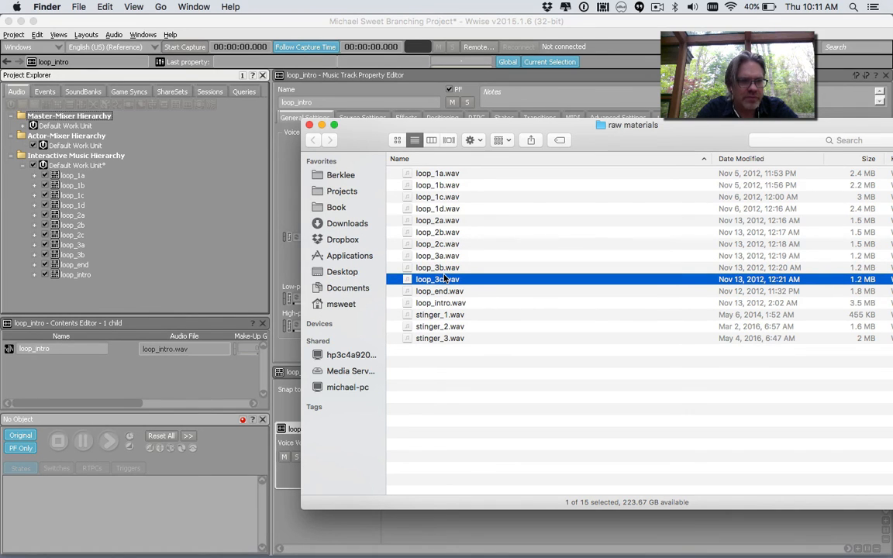
{"action": "left_click_drag", "start_coordinate": [444, 279], "coordinate": [89, 170]}
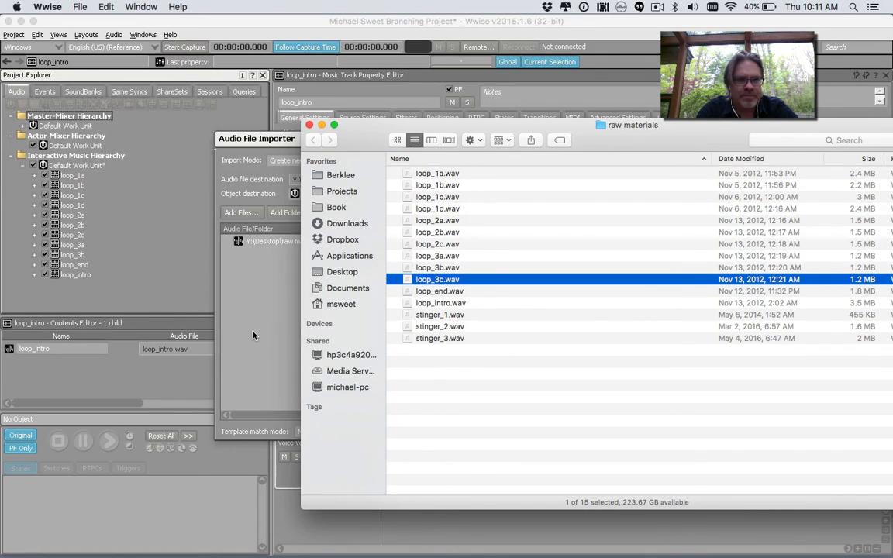
{"action": "left_click", "coordinate": [253, 334]}
{"action": "left_click", "coordinate": [609, 432]}
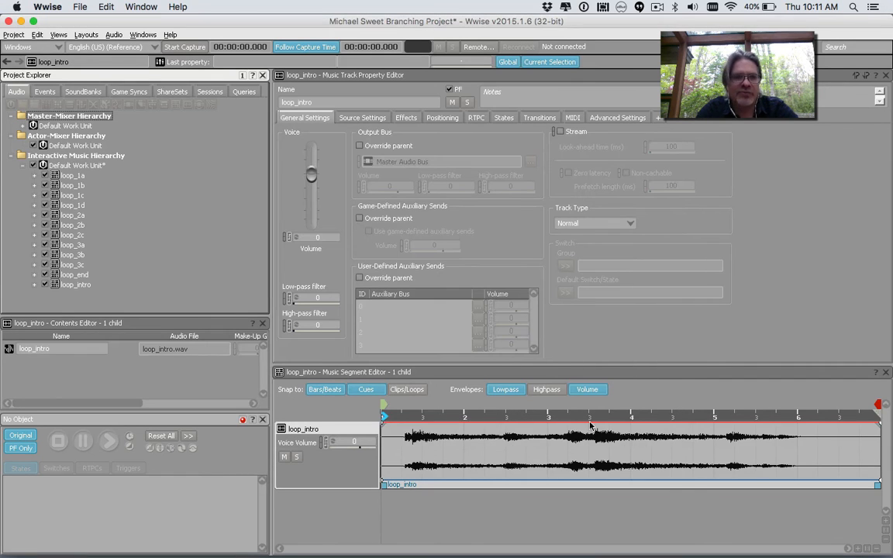
Import stinger_1.wav from the raw materials folder as a Music Segment into the Interactive Music Hierarchy's Default Work Unit
{"action": "key", "text": "super+Tab"}
{"action": "left_click", "coordinate": [449, 314]}
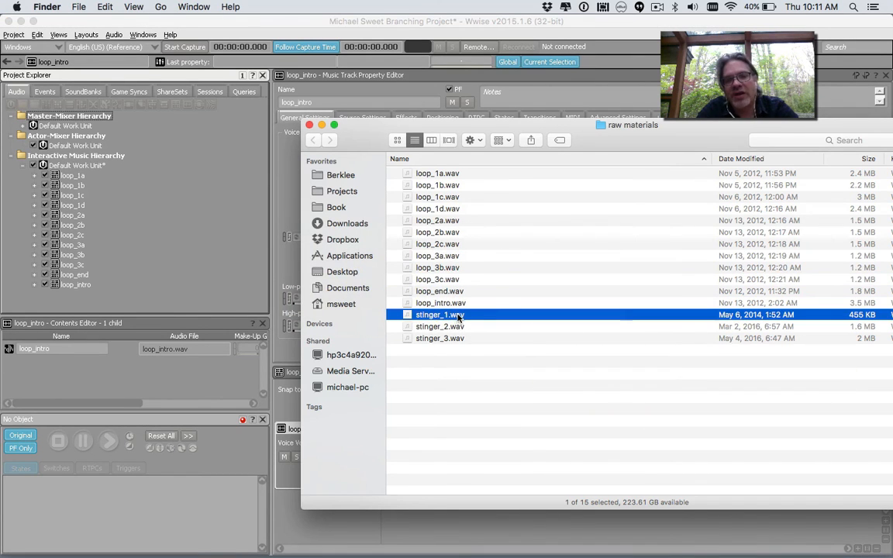
{"action": "left_click_drag", "start_coordinate": [328, 289], "coordinate": [69, 154]}
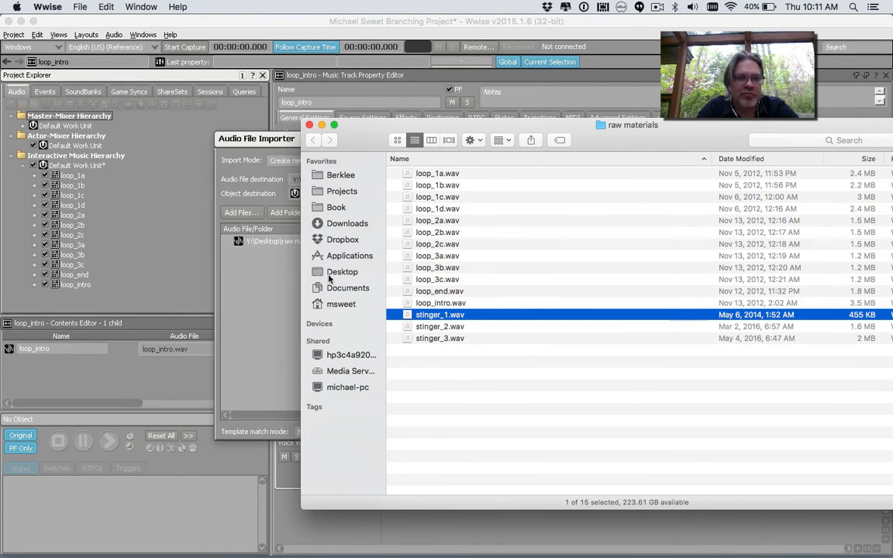
{"action": "left_click", "coordinate": [266, 307]}
{"action": "left_click", "coordinate": [609, 432]}
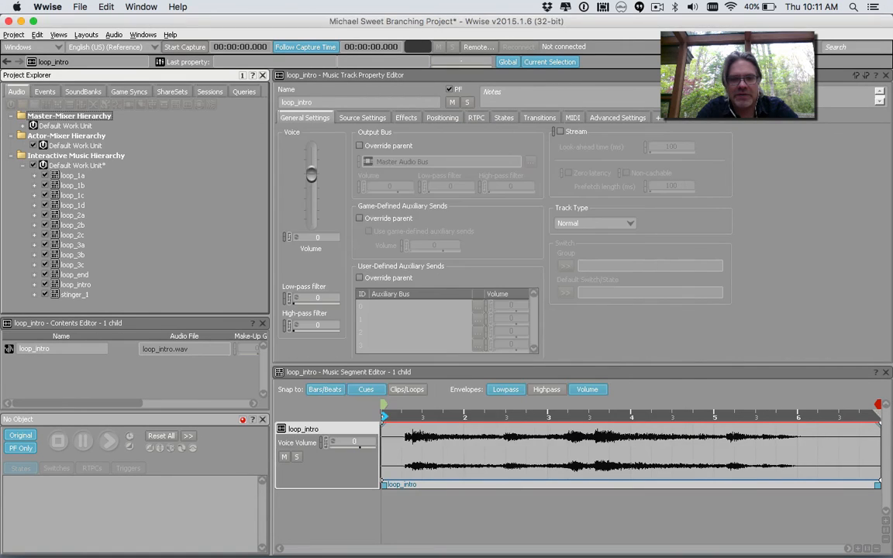
Import stinger_2.wav from the raw materials folder as a Music Segment into the Interactive Music Hierarchy's Default Work Unit
{"action": "key", "text": "super+Tab"}
{"action": "left_click_drag", "start_coordinate": [442, 314], "coordinate": [86, 159]}
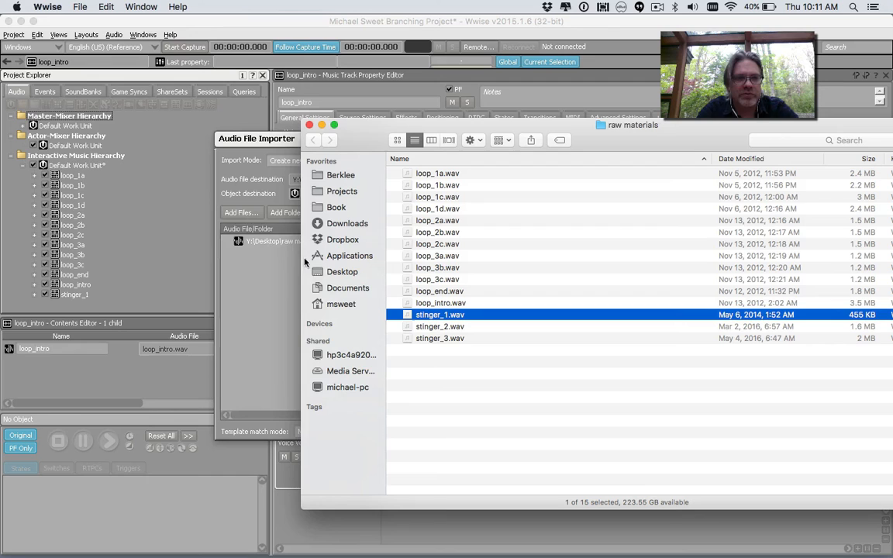
{"action": "left_click", "coordinate": [290, 334]}
{"action": "left_click", "coordinate": [602, 432]}
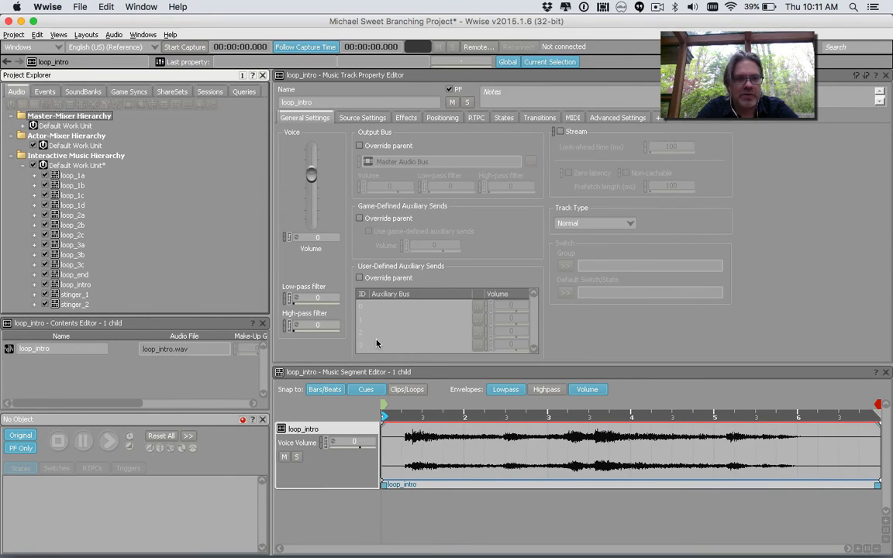
Import stinger_3.wav from the raw materials folder as a Music Segment into the Interactive Music Default Work Unit and make the Project Explorer taller
{"action": "key", "text": "super+Tab"}
{"action": "left_click", "coordinate": [453, 339]}
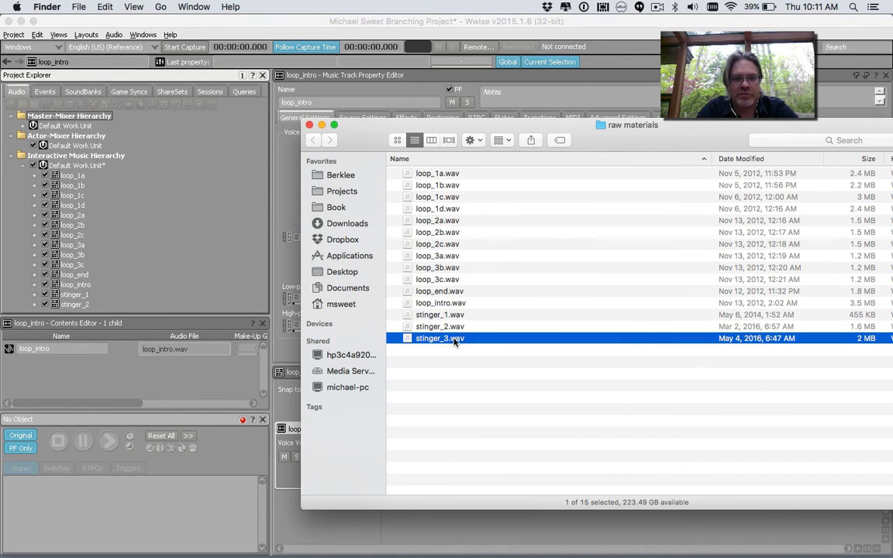
{"action": "left_click_drag", "start_coordinate": [455, 342], "coordinate": [87, 166]}
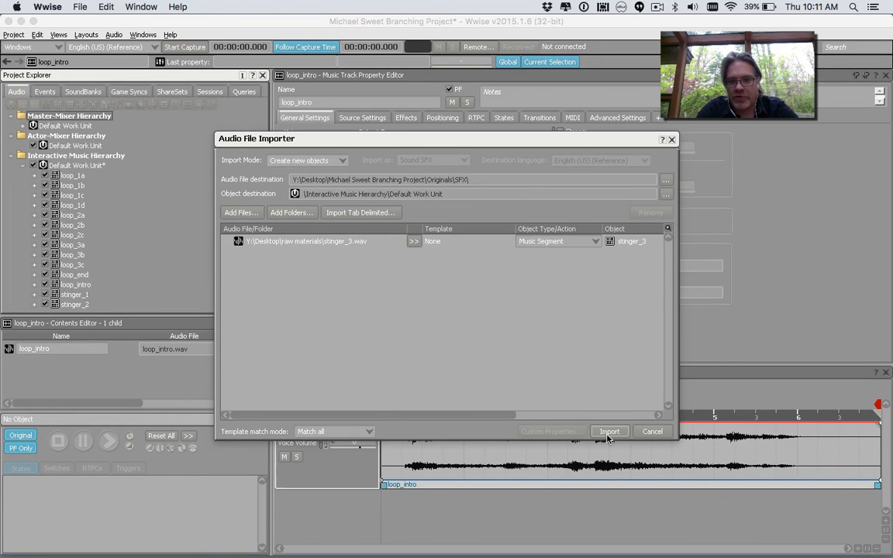
{"action": "left_click", "coordinate": [608, 437]}
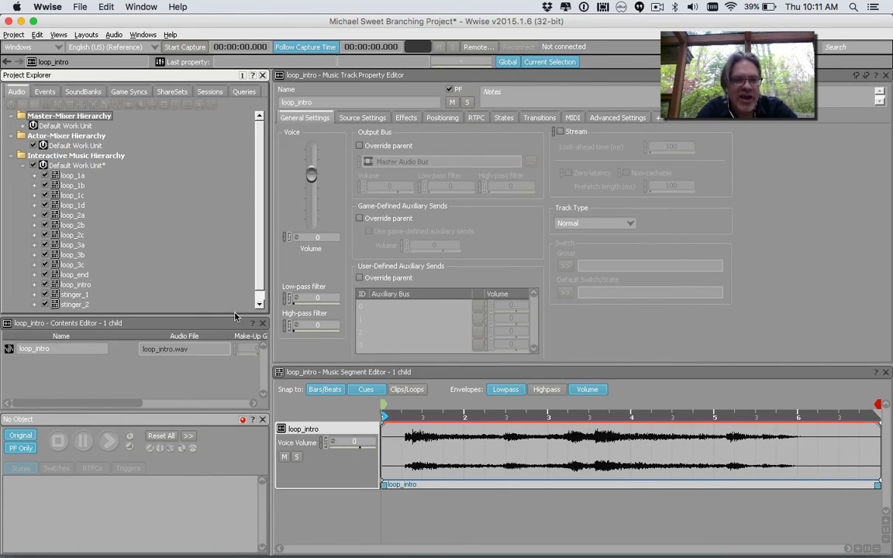
{"action": "left_click_drag", "start_coordinate": [203, 316], "coordinate": [203, 347]}
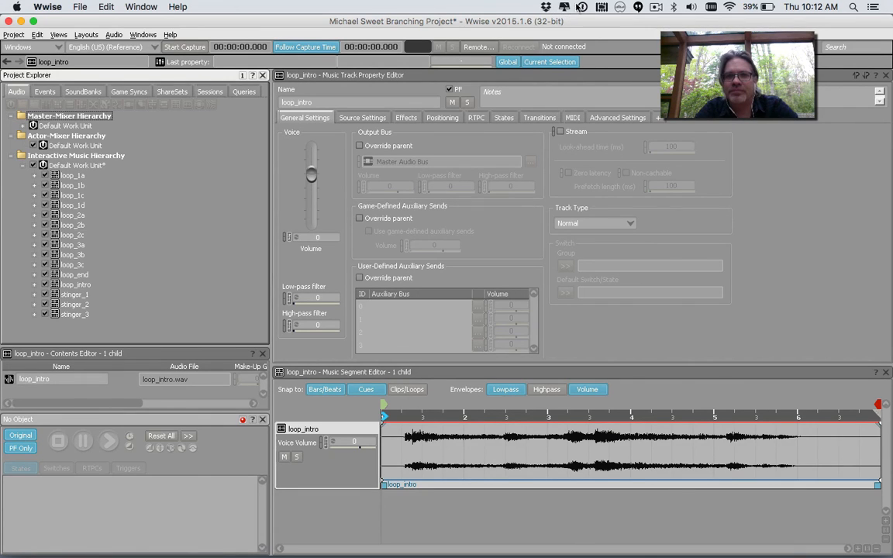
{"action": "left_click", "coordinate": [655, 6]}
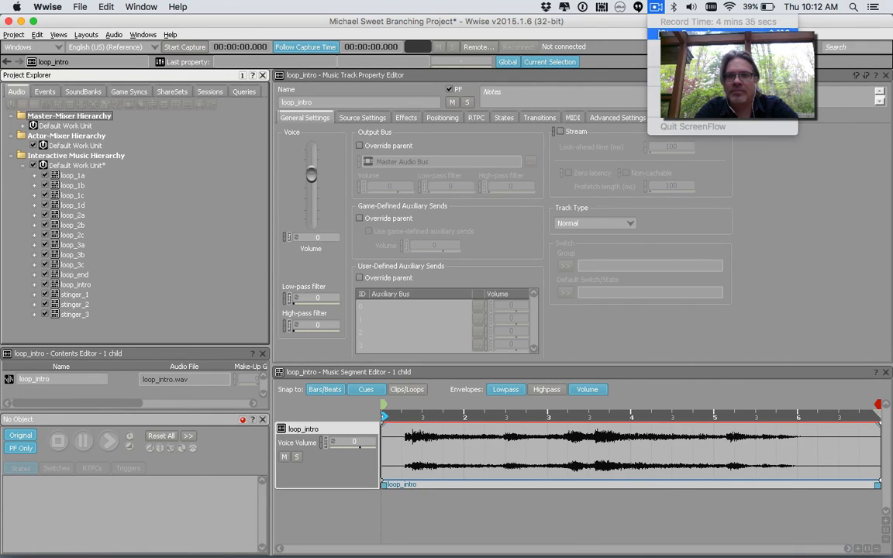